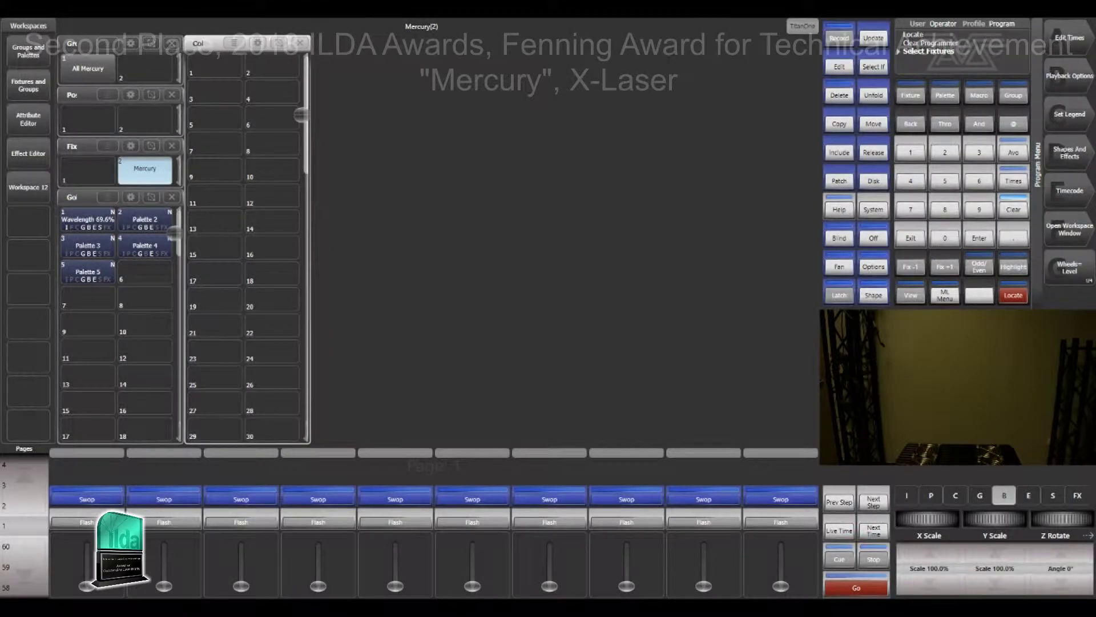
Locate the Mercury laser fixture and set its gobo Pattern Page to Page 4
left_click(1010, 297)
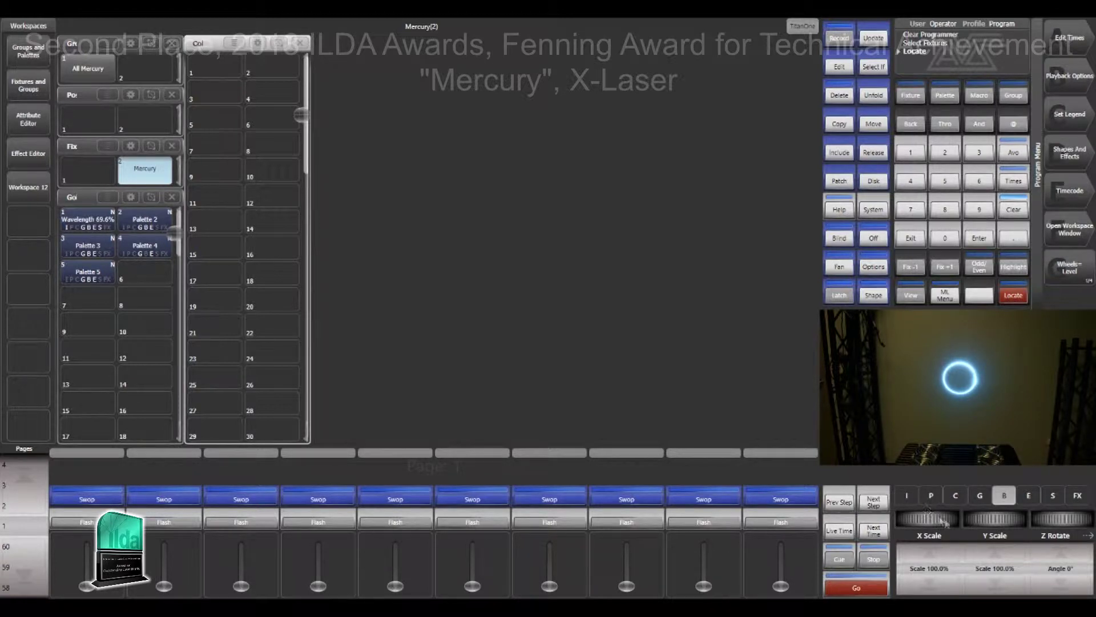
left_click(980, 495)
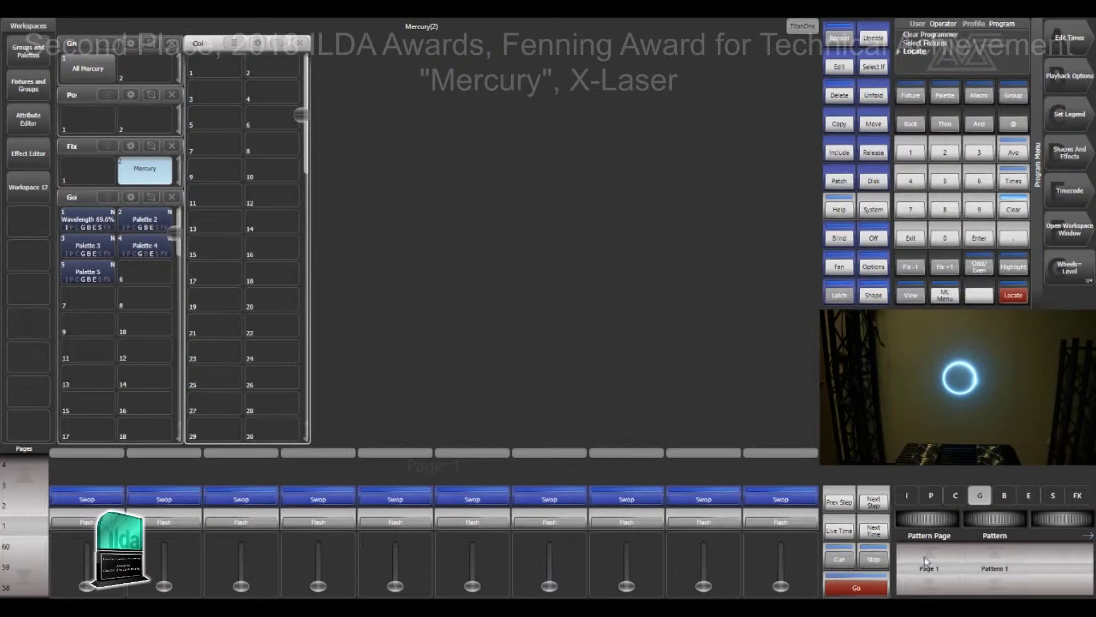
left_click(952, 574)
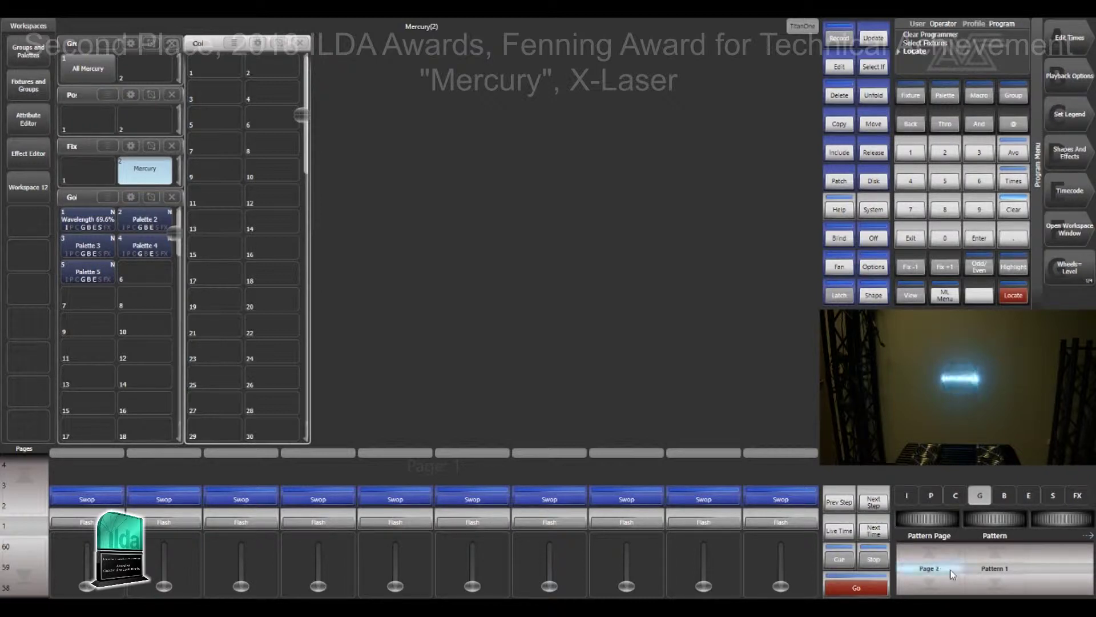
left_click(952, 573)
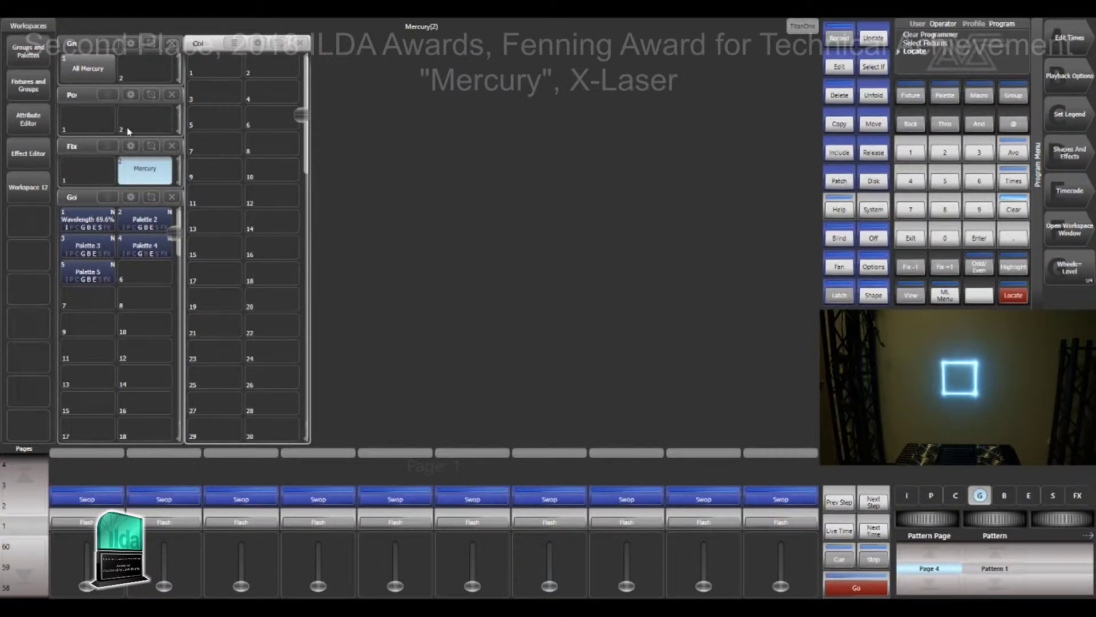
Open the Attribute Editor and enlarge it to fill the empty workspace area
left_click(36, 111)
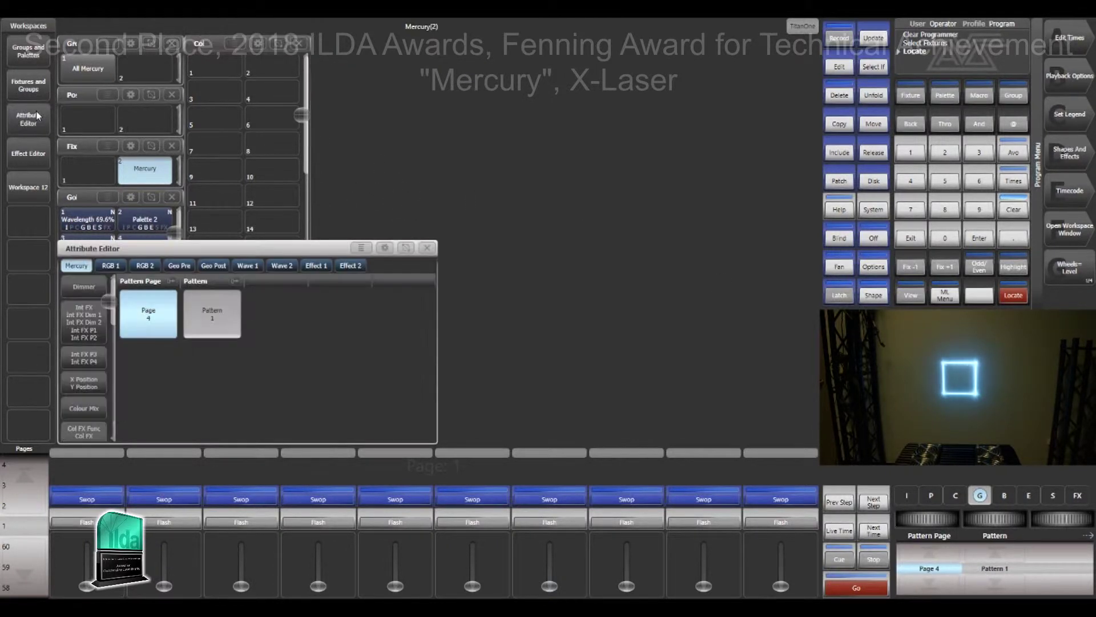
left_click(405, 248)
left_click_drag(326, 55, 781, 440)
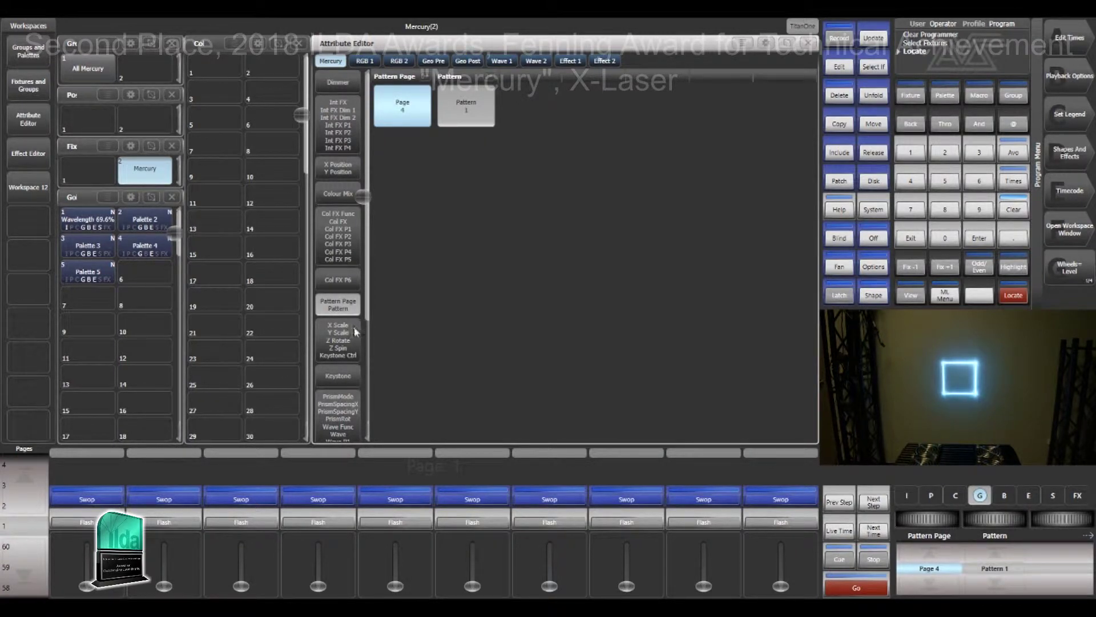
Step the Mercury's PrismMode through the linear multi-image options and settle on 3x Radial (Triangular)
scroll(345, 362, "down", 2)
left_click(343, 358)
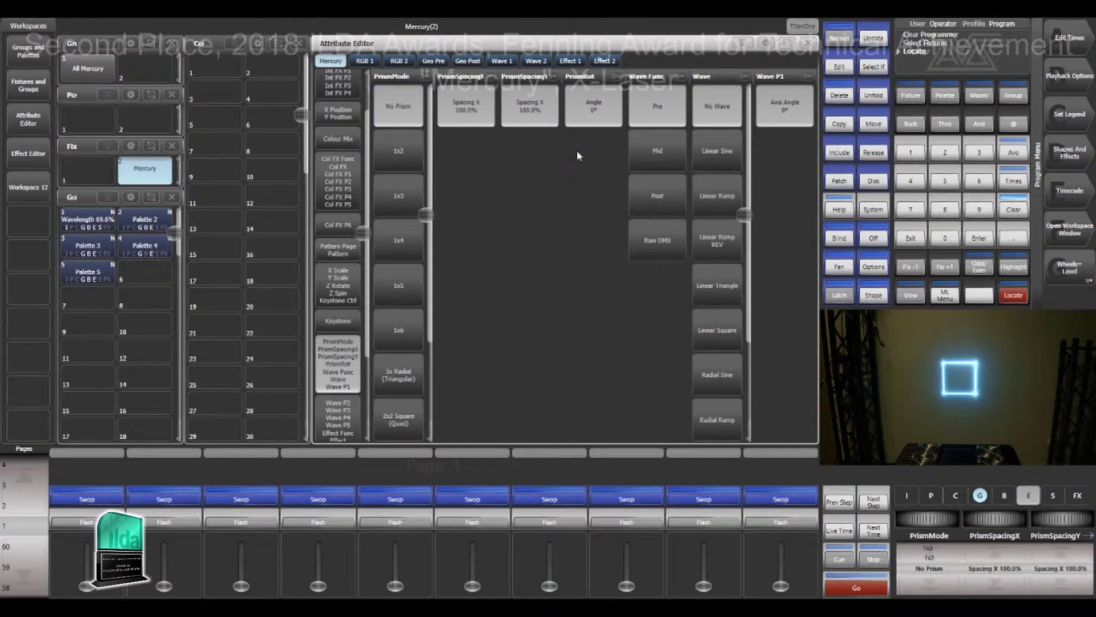
left_click(402, 151)
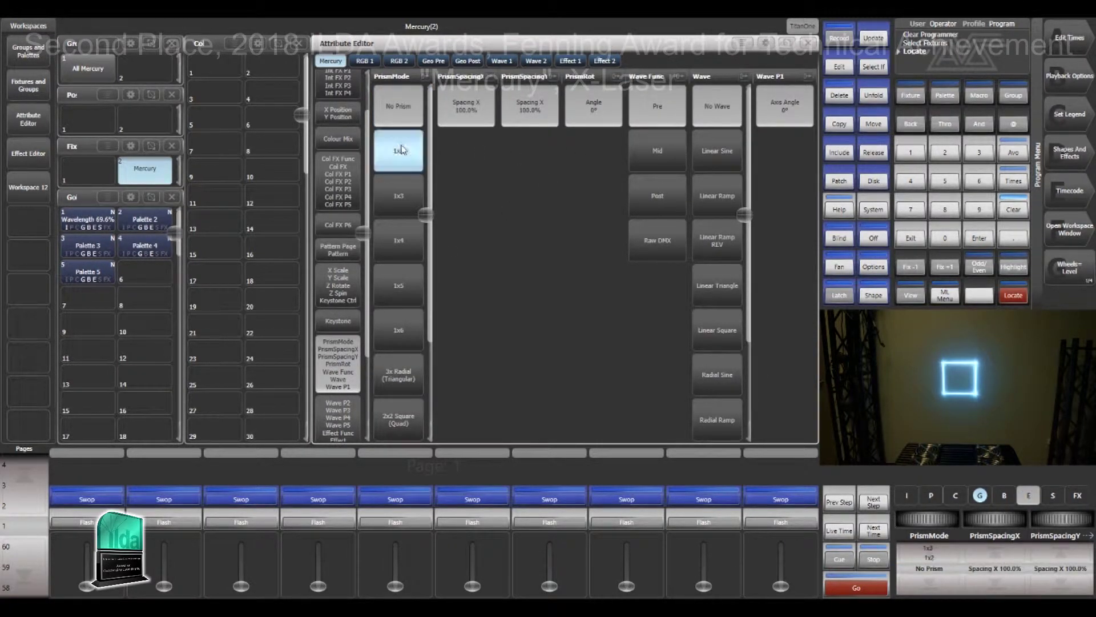
left_click(398, 195)
left_click(398, 235)
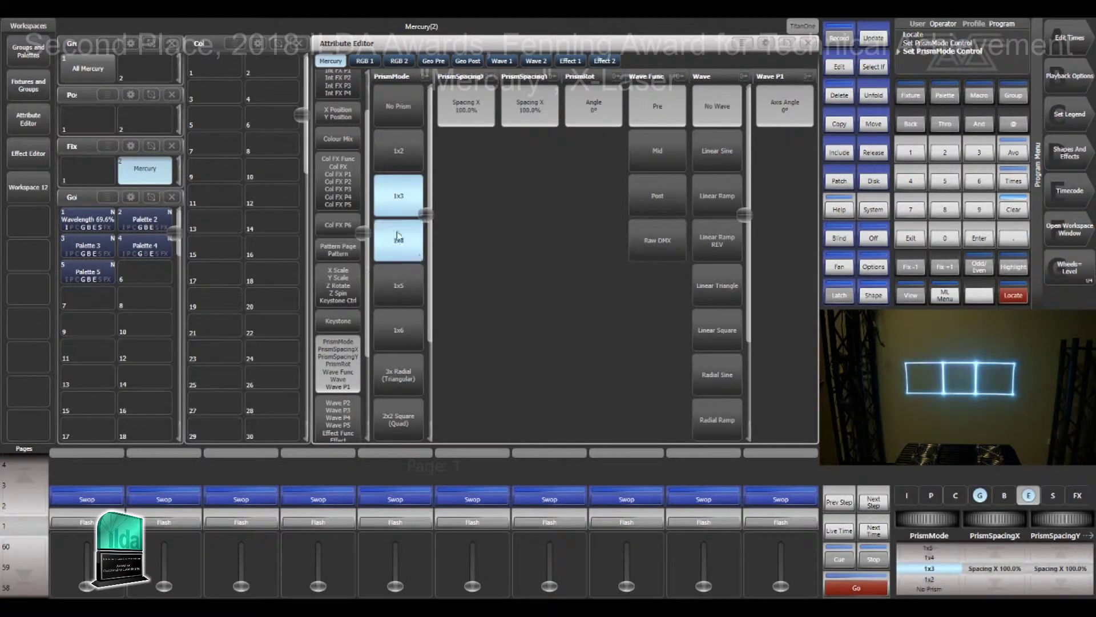
left_click(396, 275)
left_click(400, 329)
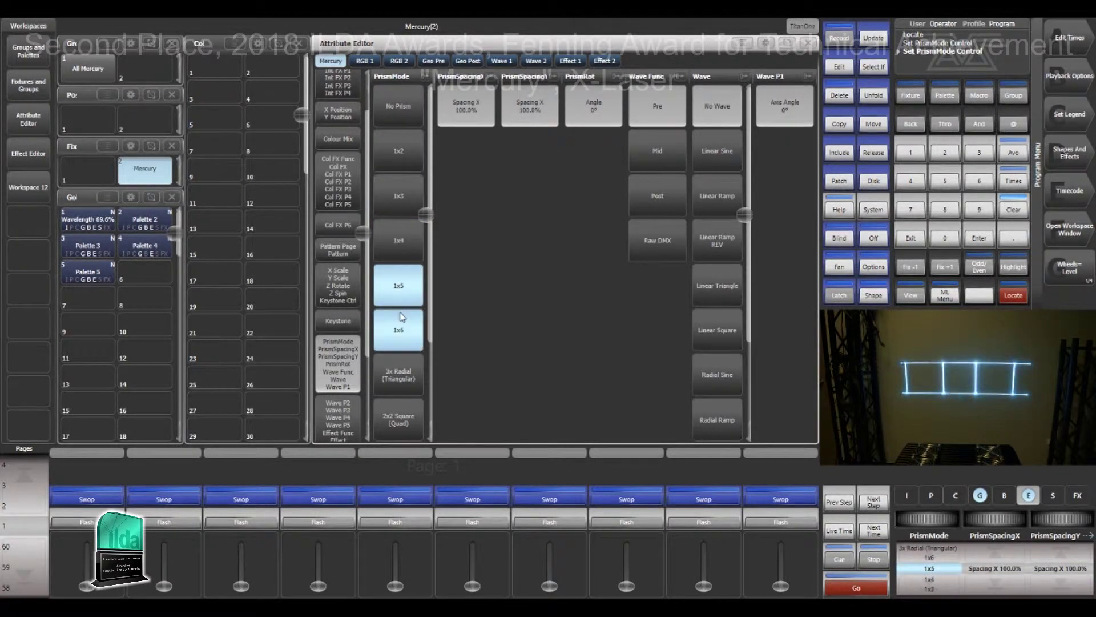
left_click(406, 377)
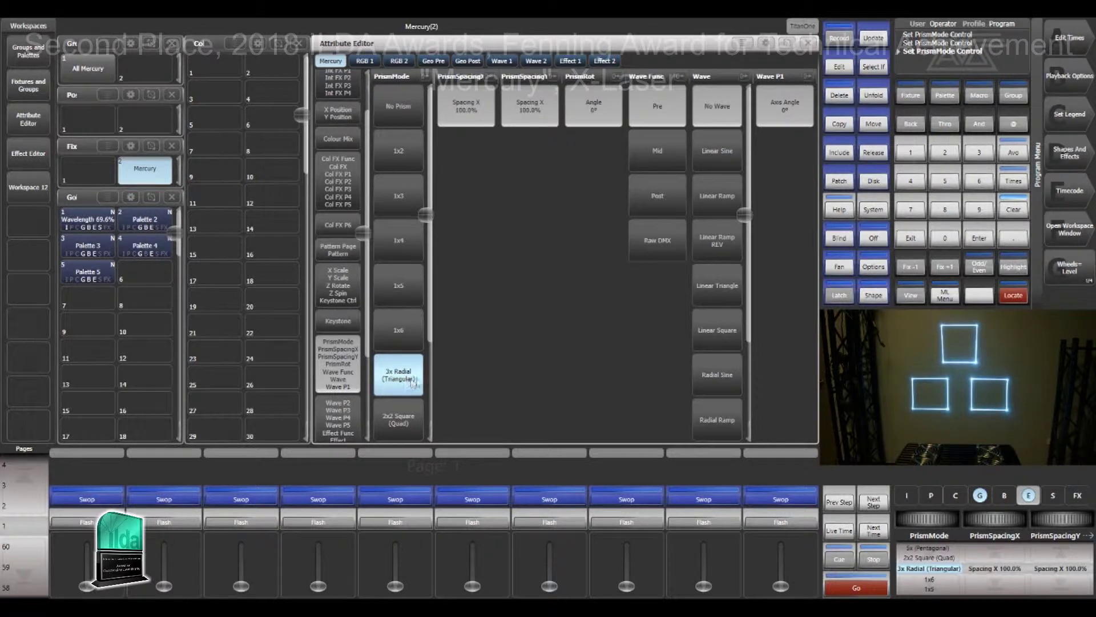
Try out different X spacing, Y spacing and rotation values on the triangular prism, returning them to 100% and 0°
left_click(465, 108)
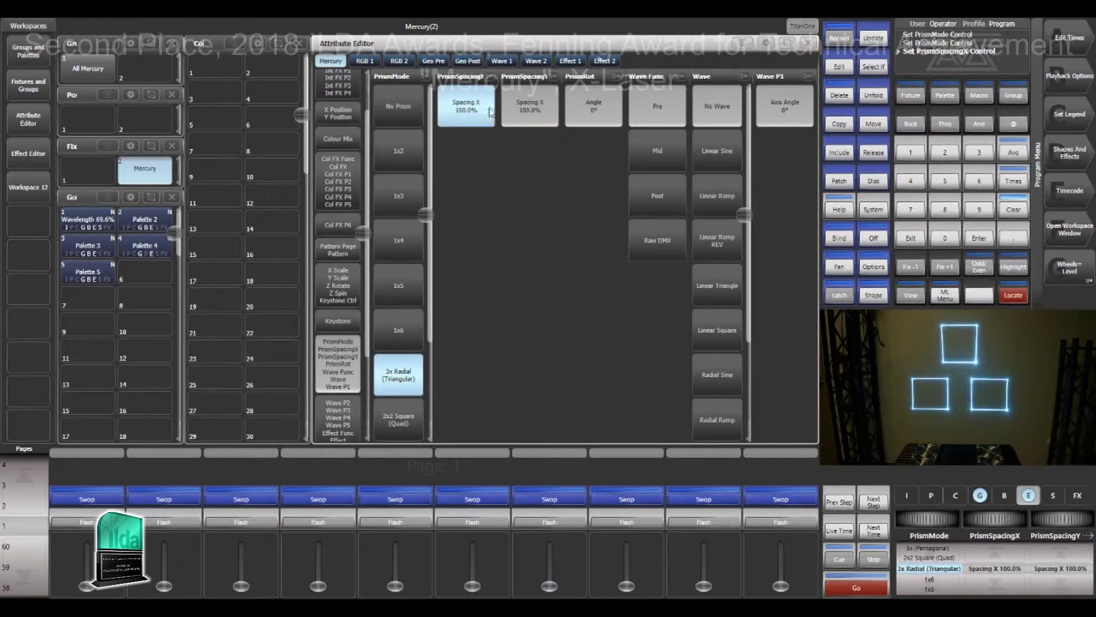
left_click_drag(325, 98, 619, 140)
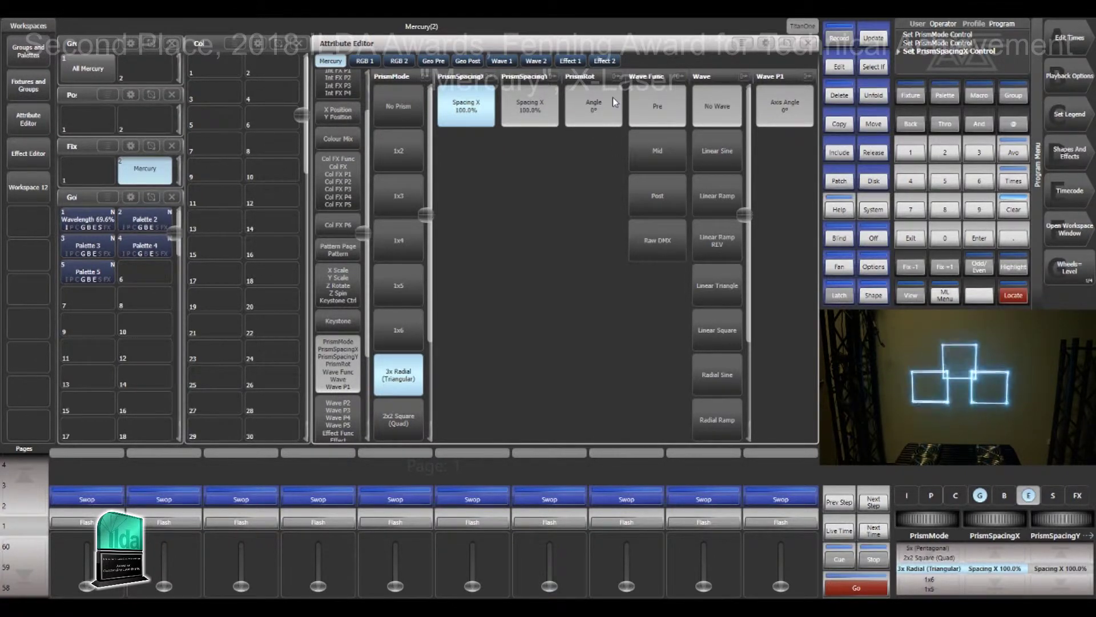
left_click(545, 102)
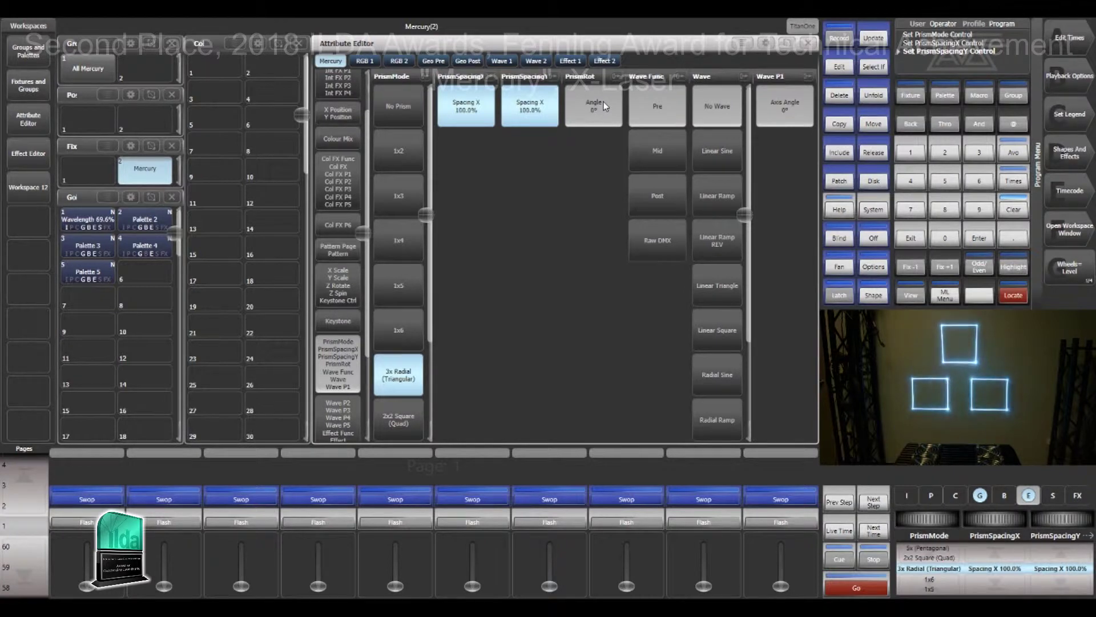
left_click(609, 108)
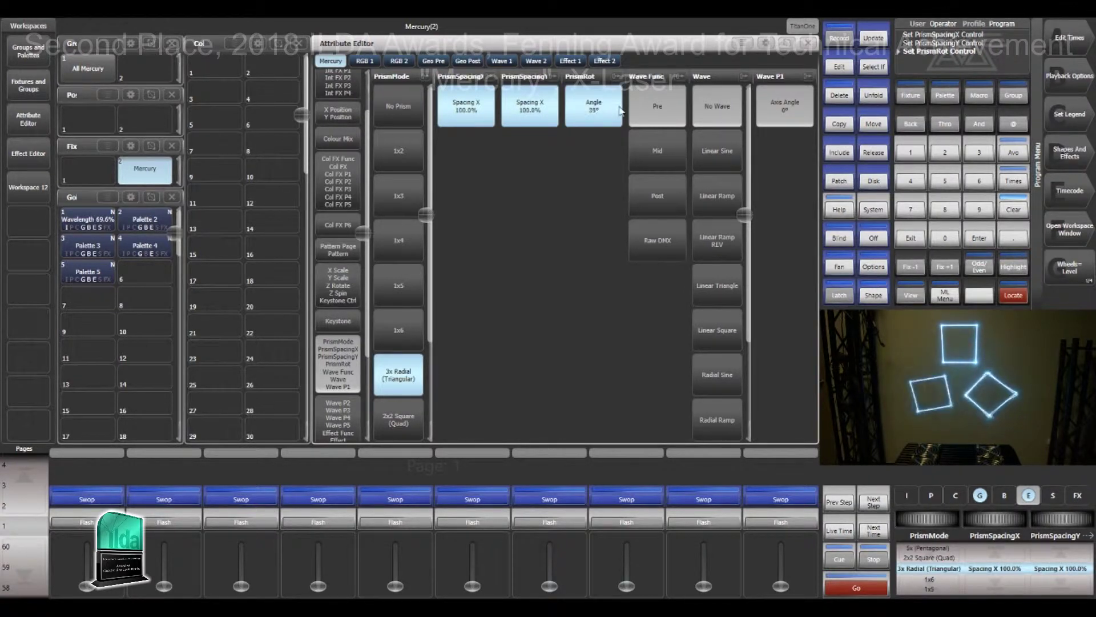
left_click_drag(615, 106, 516, 114)
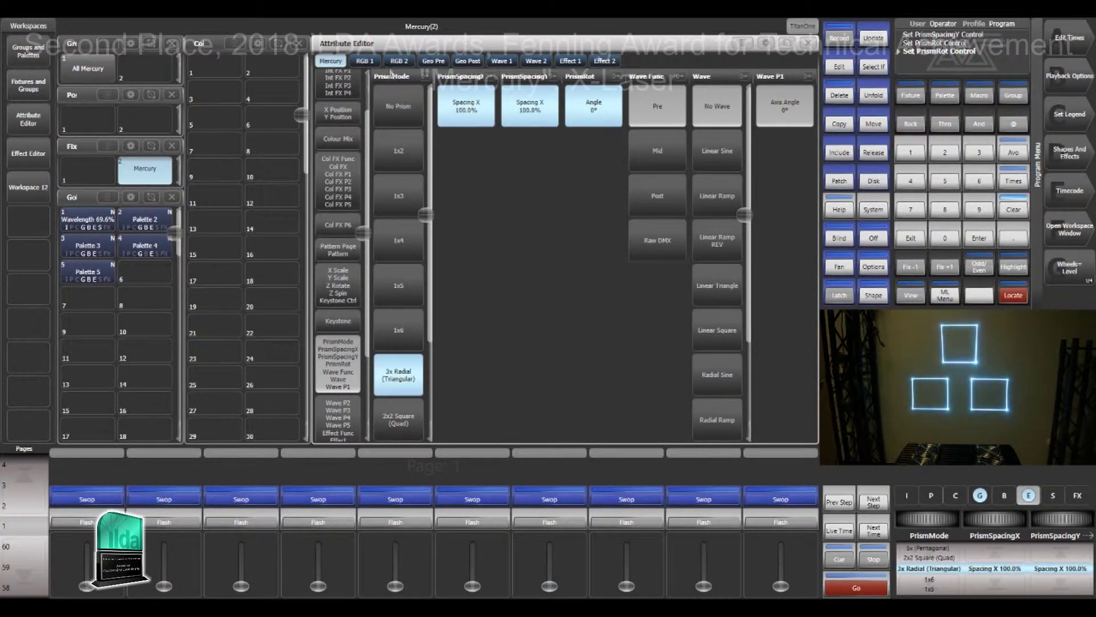
Set both the X Scale and Y Scale of the Geo Pre cell to 70.4%
left_click(434, 62)
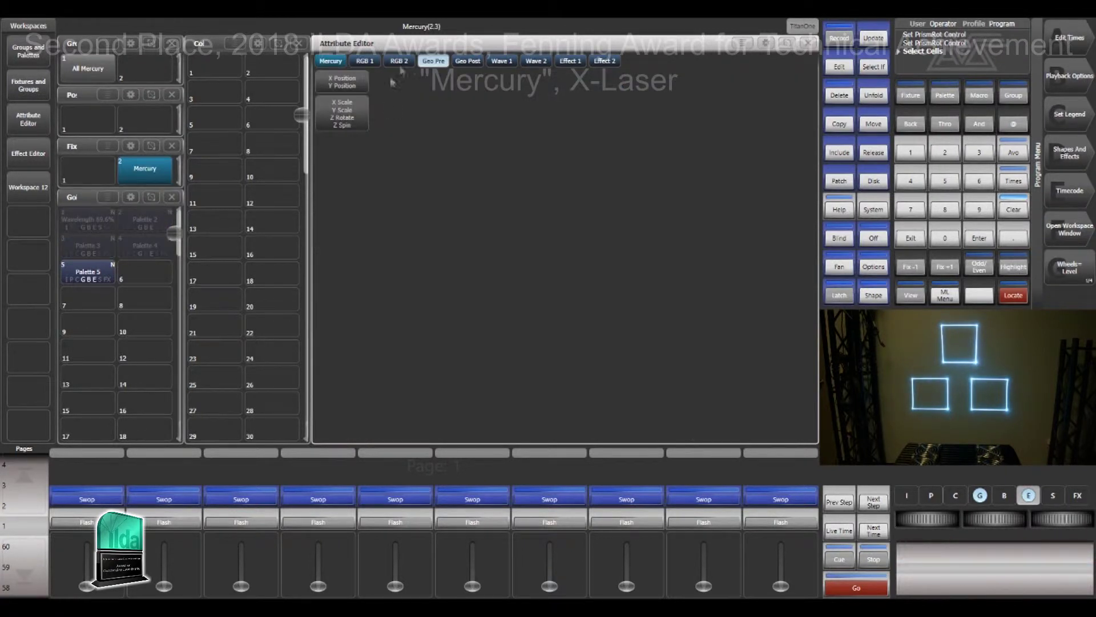
left_click(344, 114)
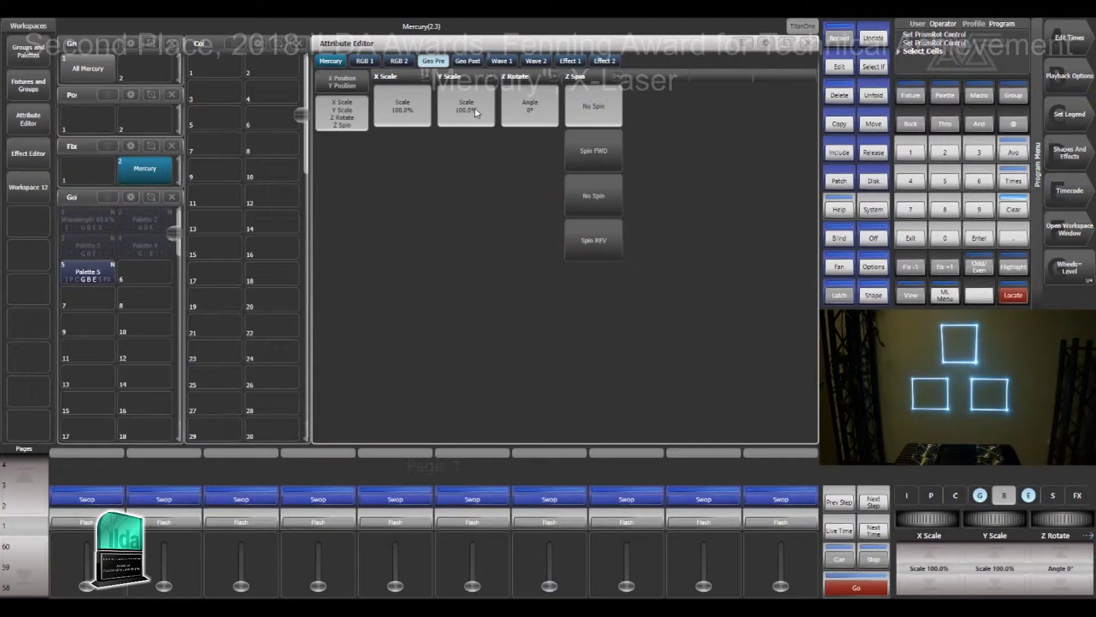
left_click_drag(475, 111, 388, 108)
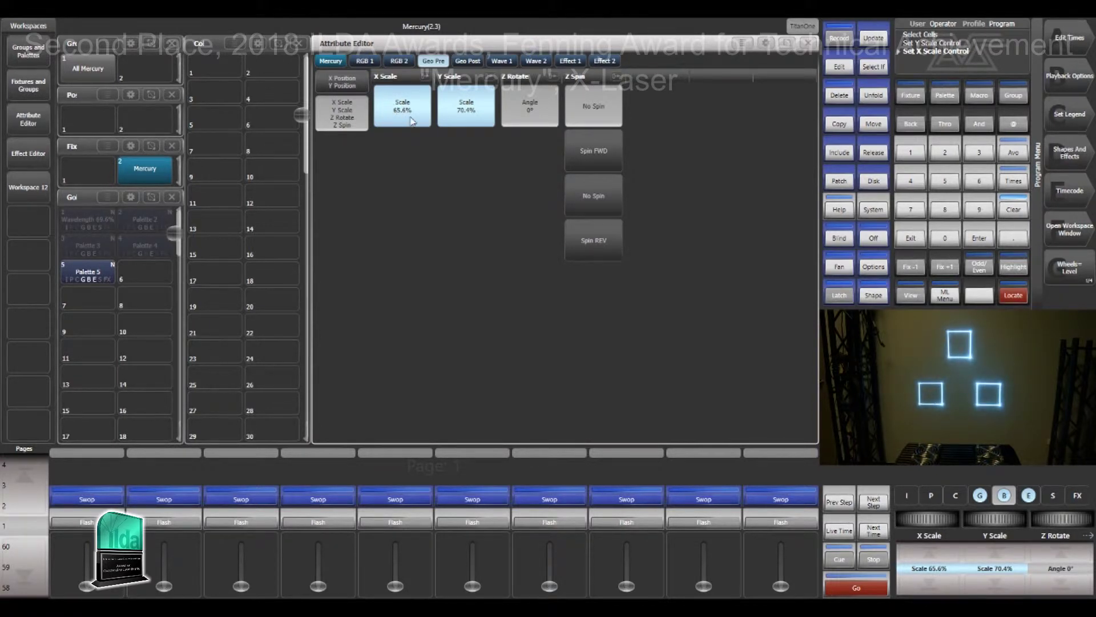
left_click_drag(404, 111, 410, 107)
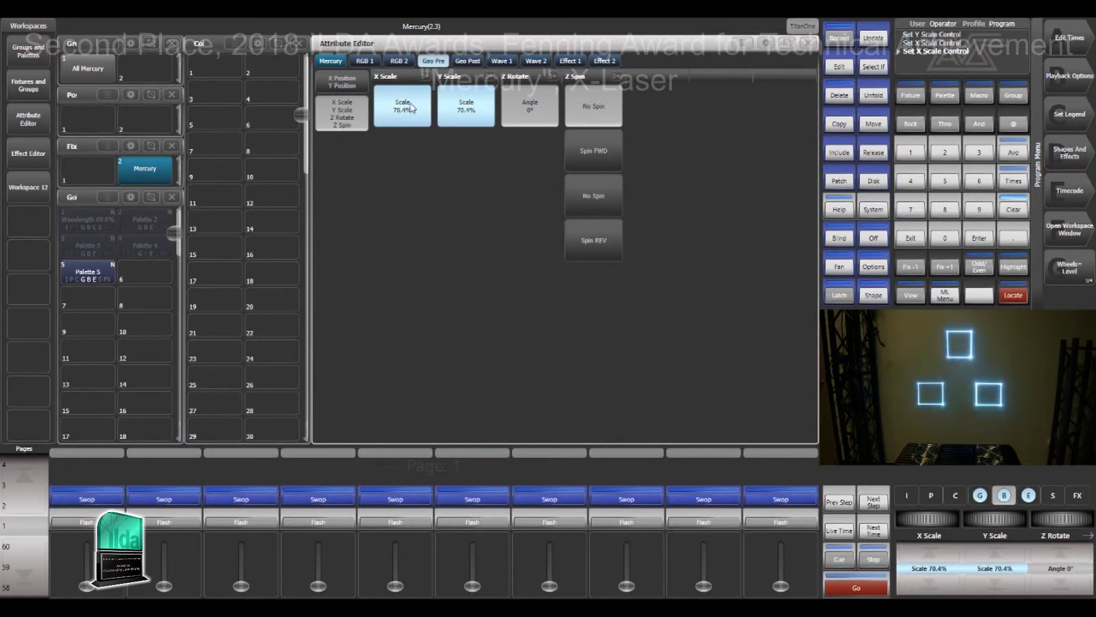
Try varying the X Scale and Y Scale of the Geo Post cell, leaving both at 100%
left_click(465, 61)
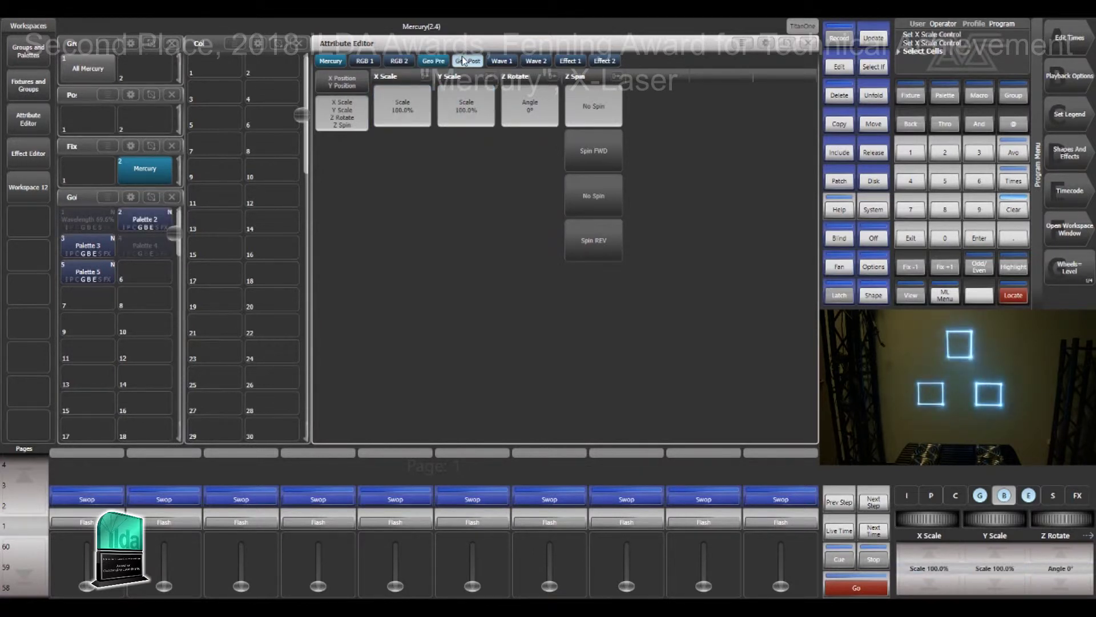
left_click(402, 109)
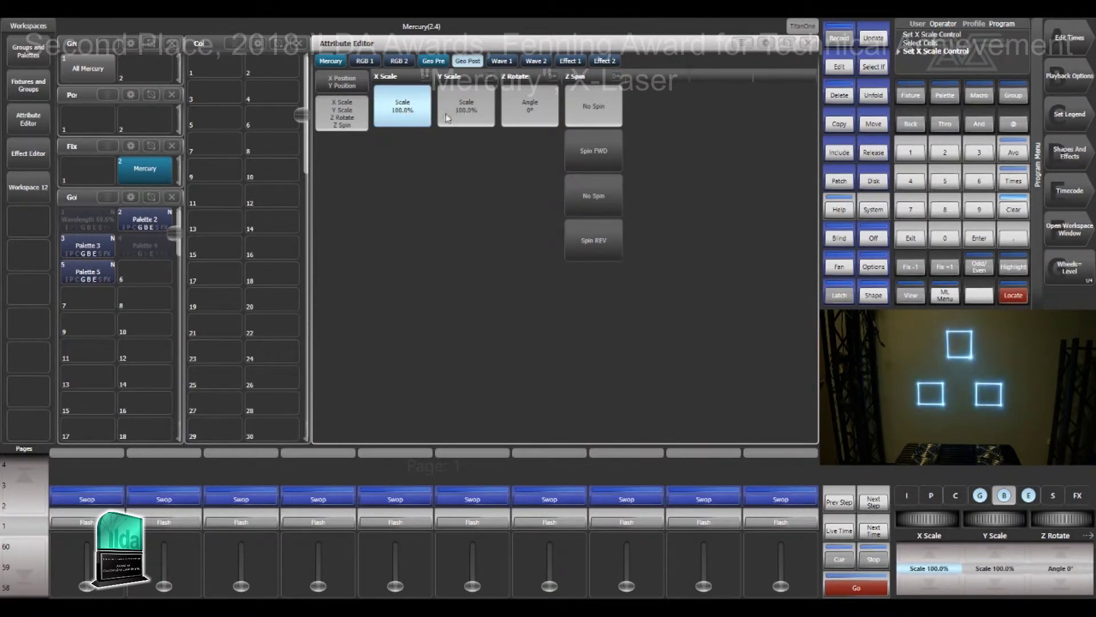
left_click(464, 111)
left_click_drag(398, 119, 544, 106)
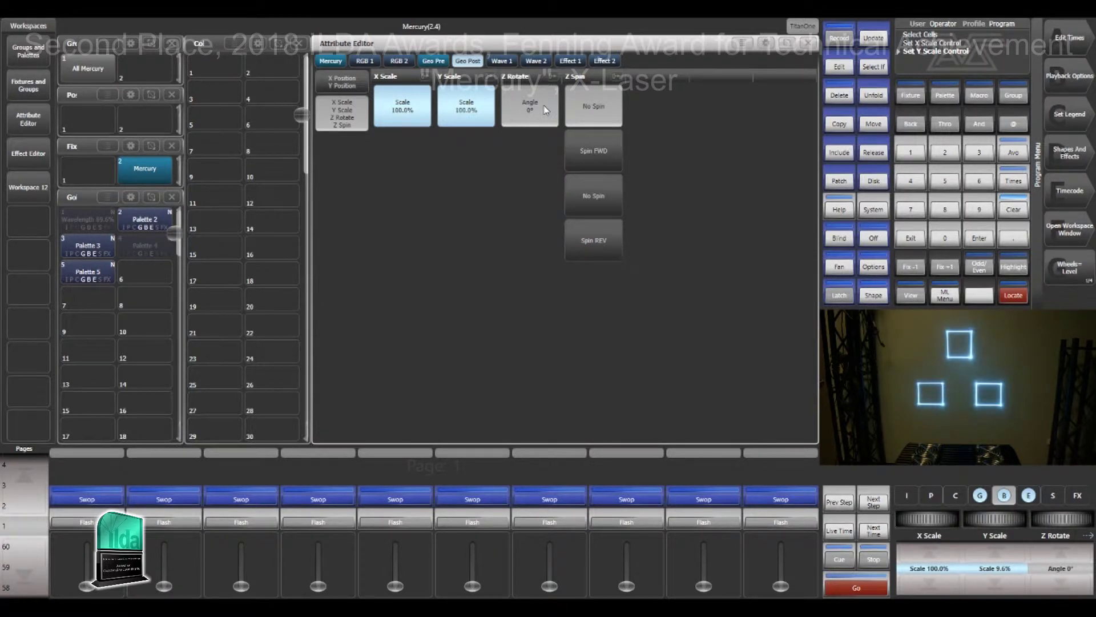
Set the Geo Pre cell's Z Spin to Spin FWD at 8.8%
left_click(434, 61)
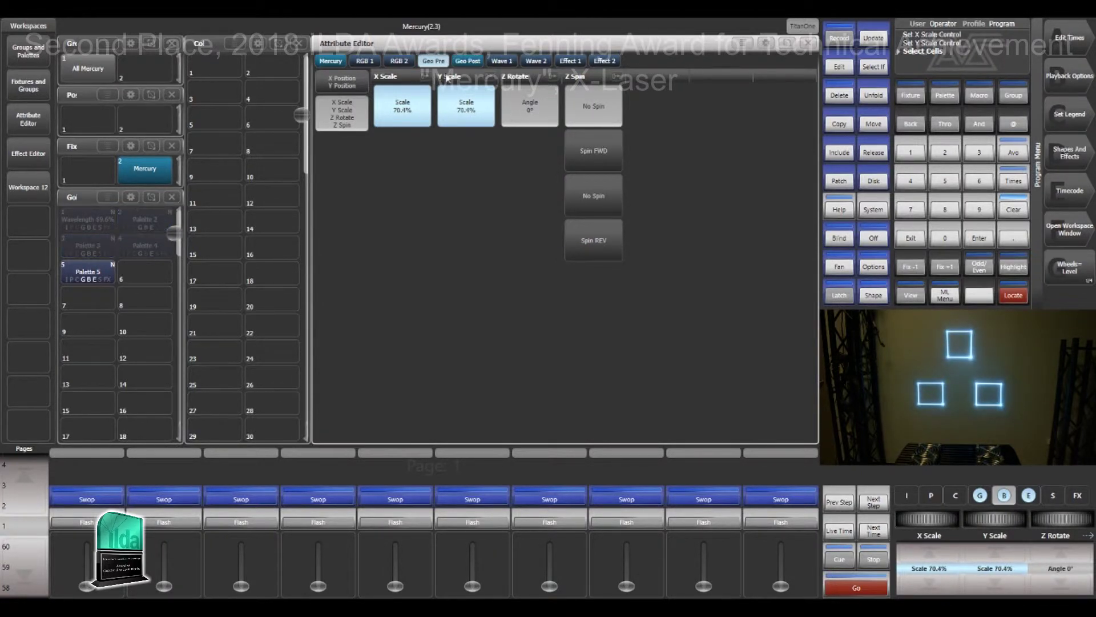
left_click(606, 151)
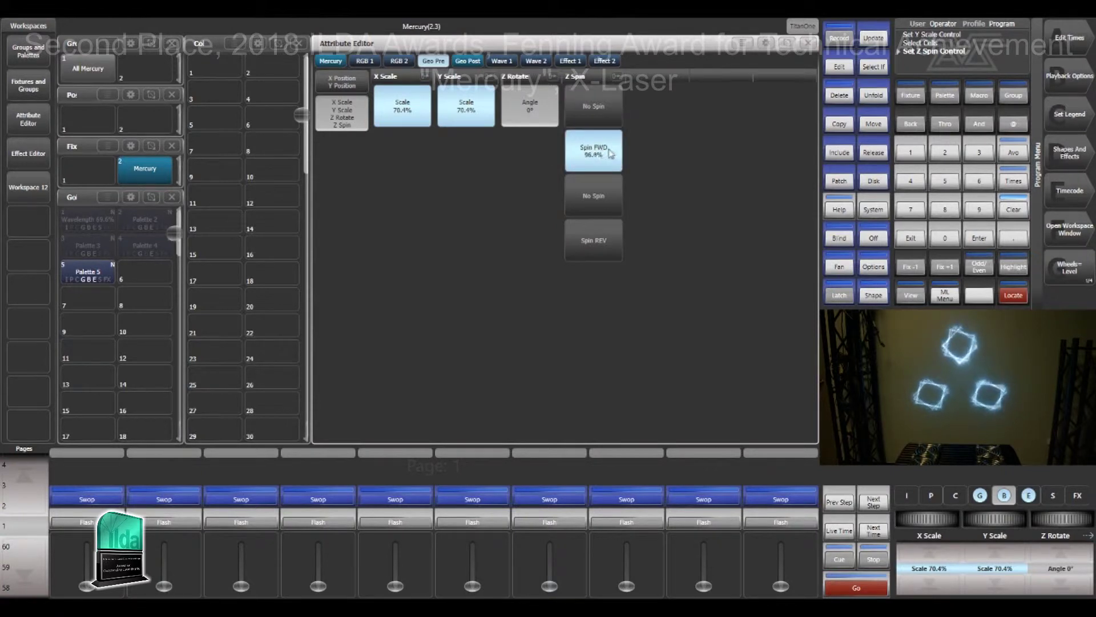
left_click_drag(608, 150, 735, 155)
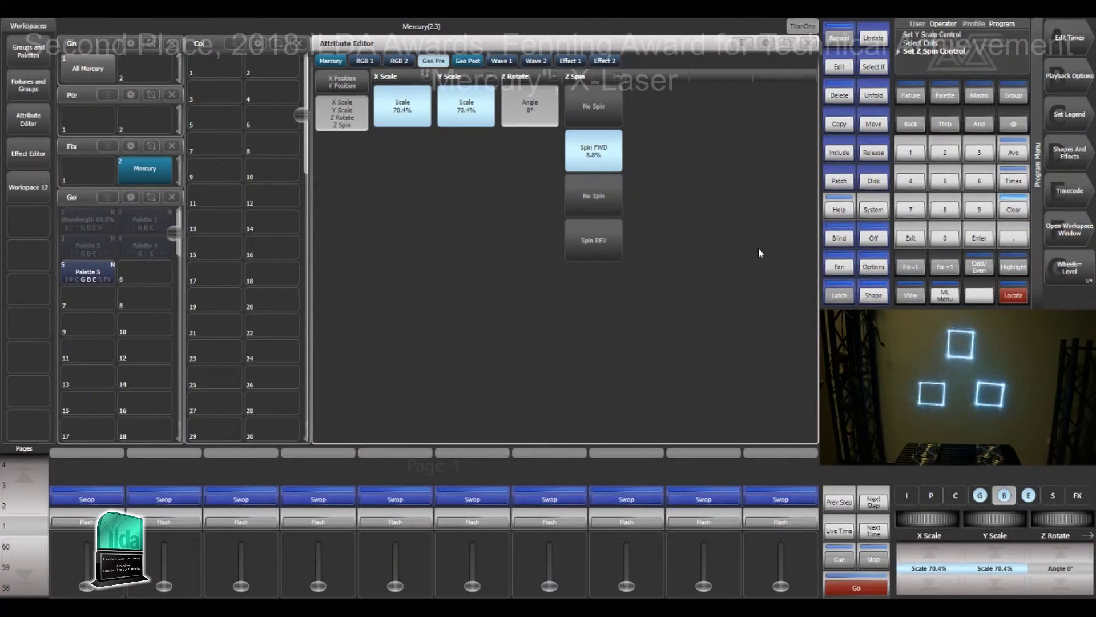
Set the Geo Post cell's Z Spin to Spin REV at 4.8%
left_click(467, 60)
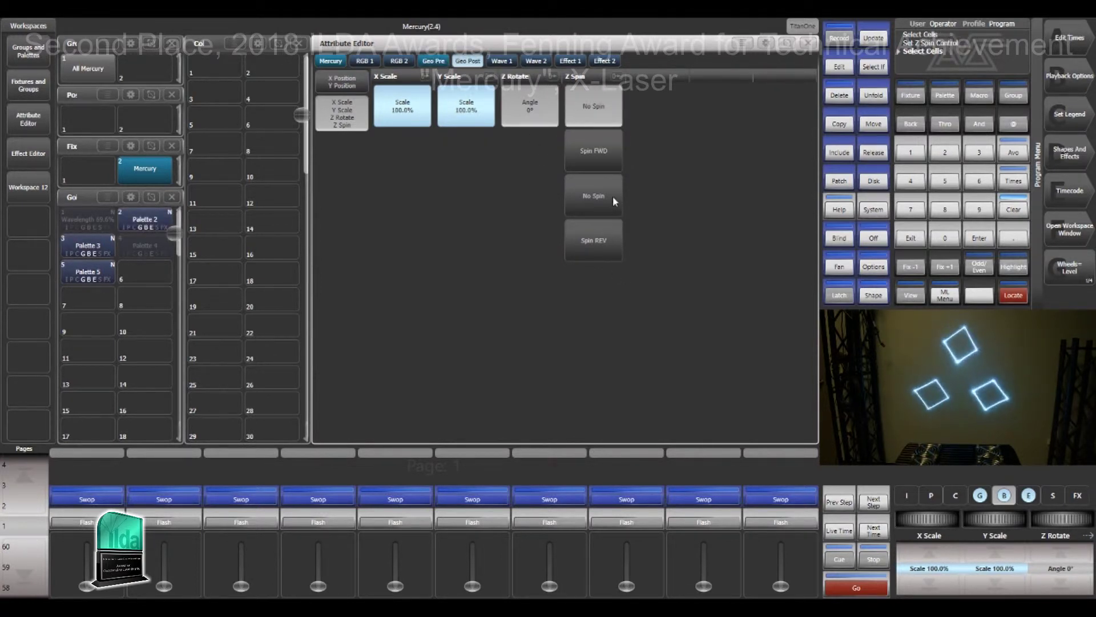
left_click(612, 239)
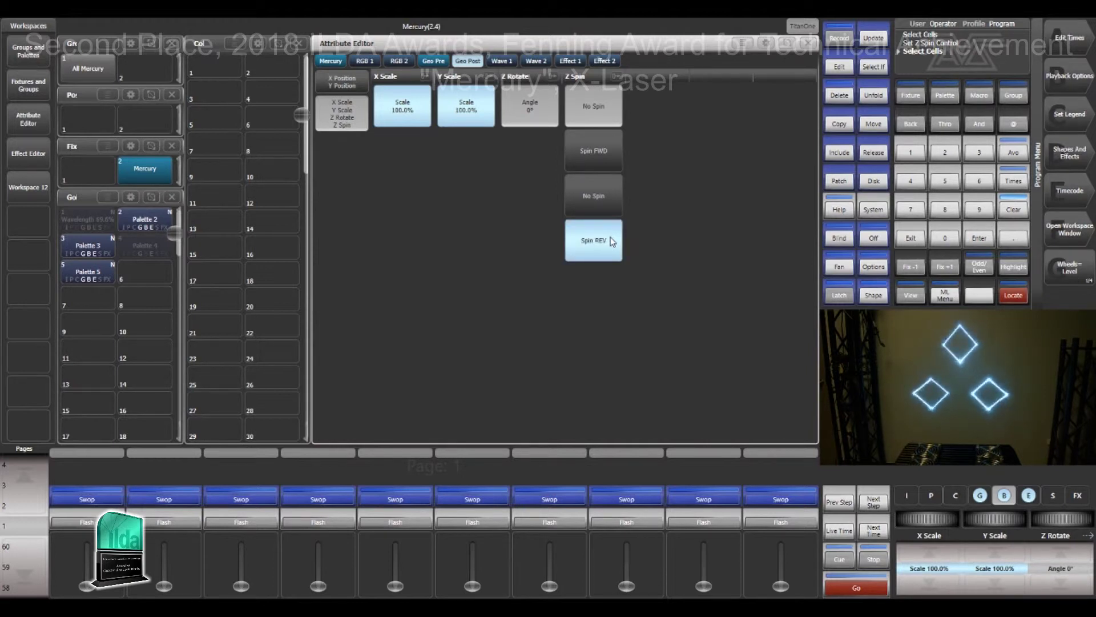
left_click(600, 242)
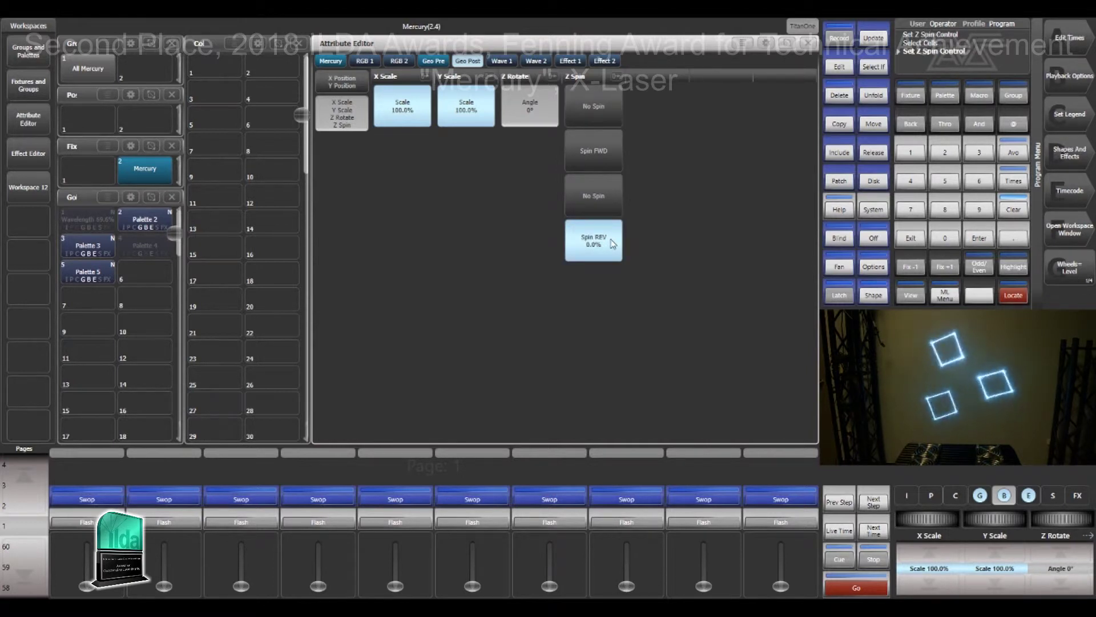
left_click_drag(614, 244, 620, 242)
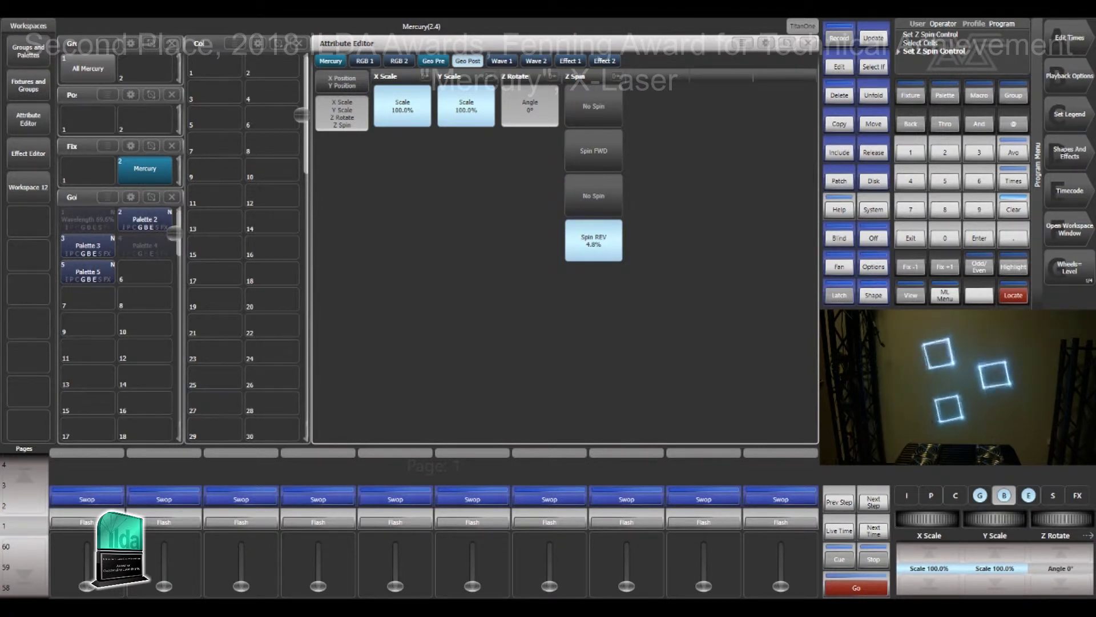
Vary the Y spacing of the main Mercury prism, returning it to 100%, and set the prism rotation angle to 101°
left_click(334, 62)
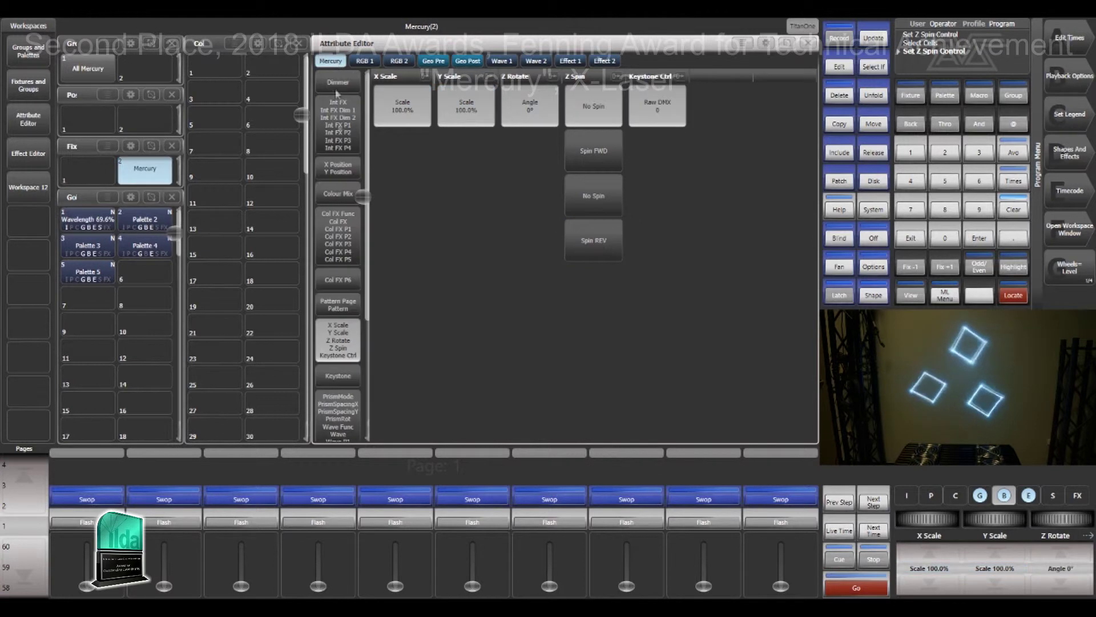
left_click(343, 407)
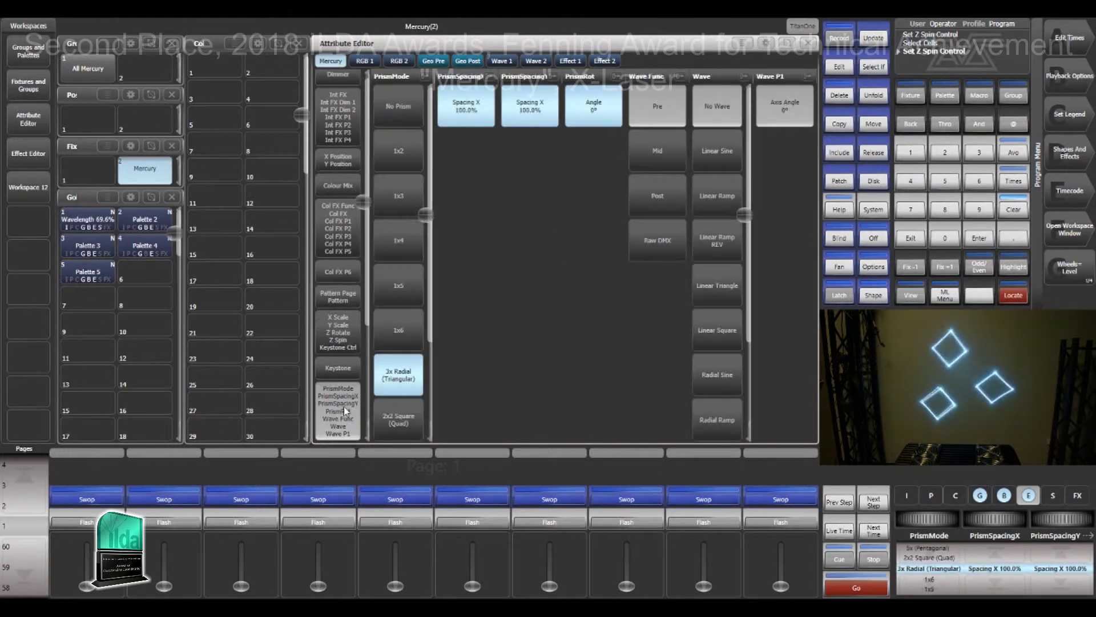
left_click(539, 104)
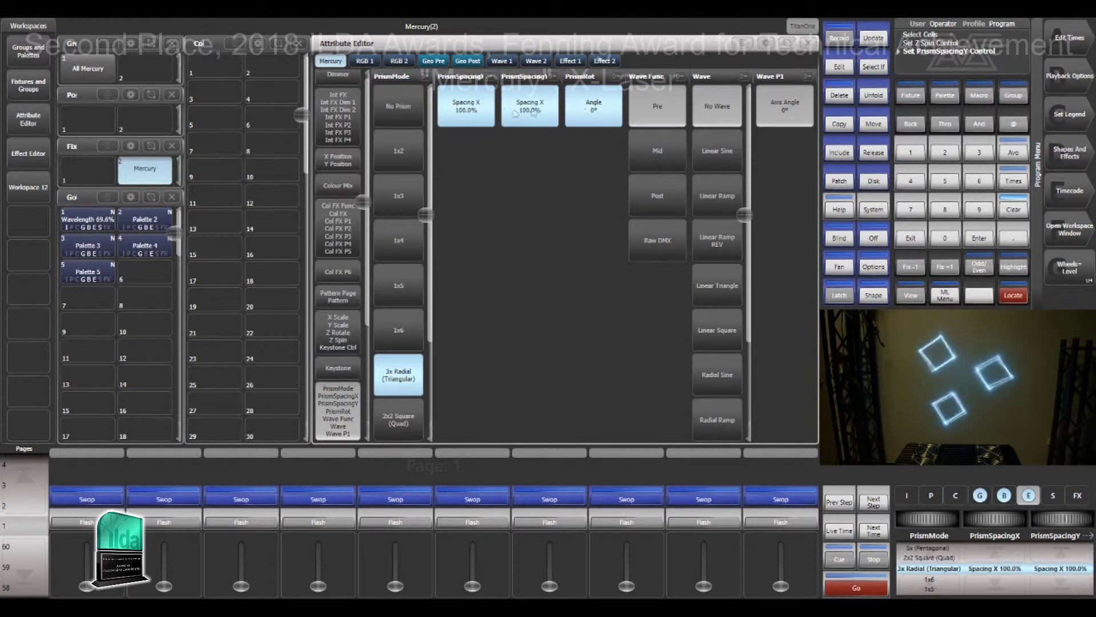
left_click_drag(530, 107, 304, 110)
left_click_drag(620, 135, 800, 129)
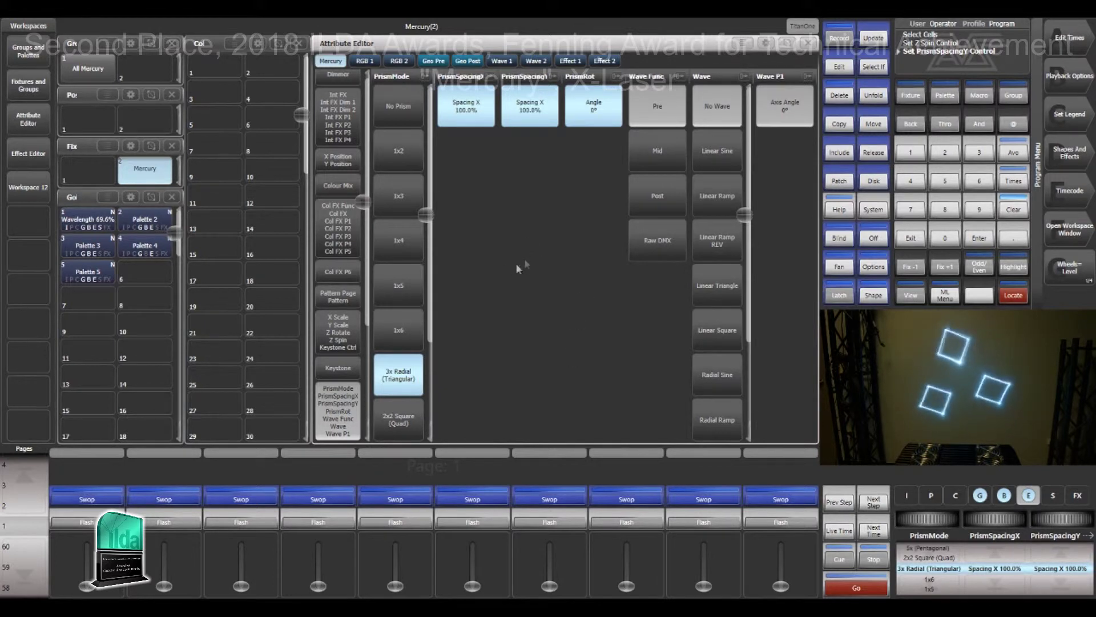
left_click_drag(597, 109, 633, 108)
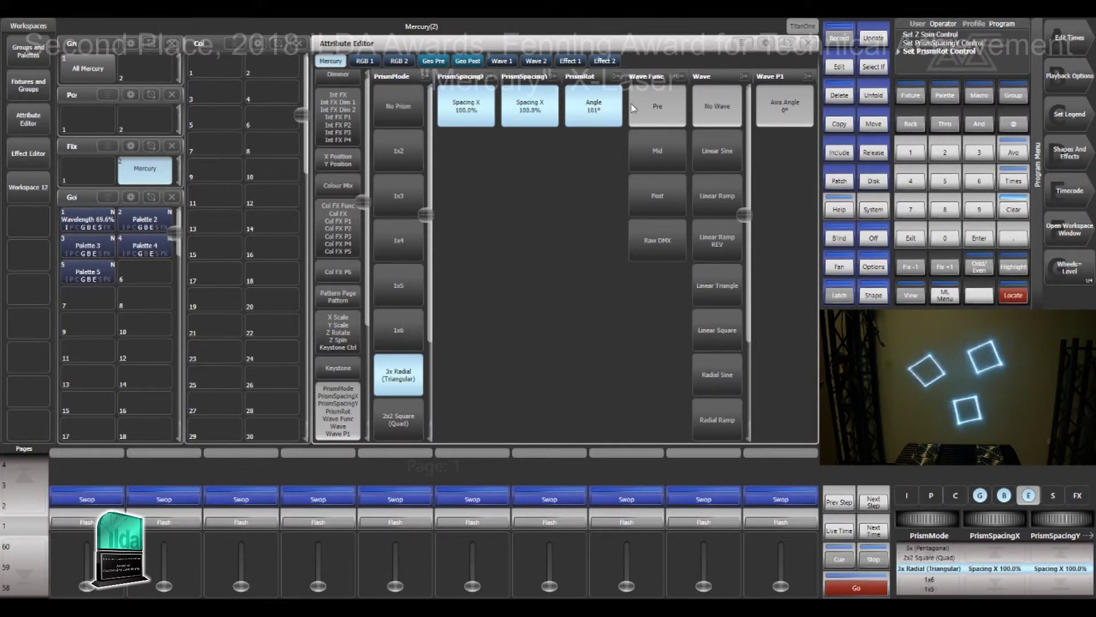
Set the prism rotation angle to 0° and try other prism modes, including 2x2 Square (Quad), 1x2 and 1x3, ending on 3x Radial (Triangular)
left_click_drag(616, 108, 524, 107)
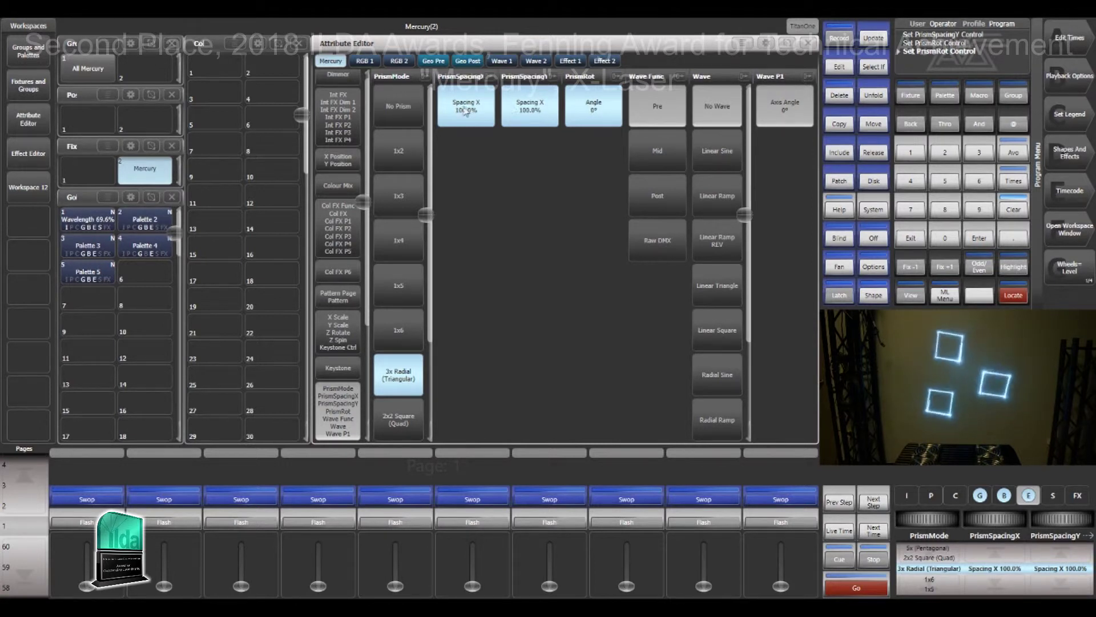
left_click(404, 420)
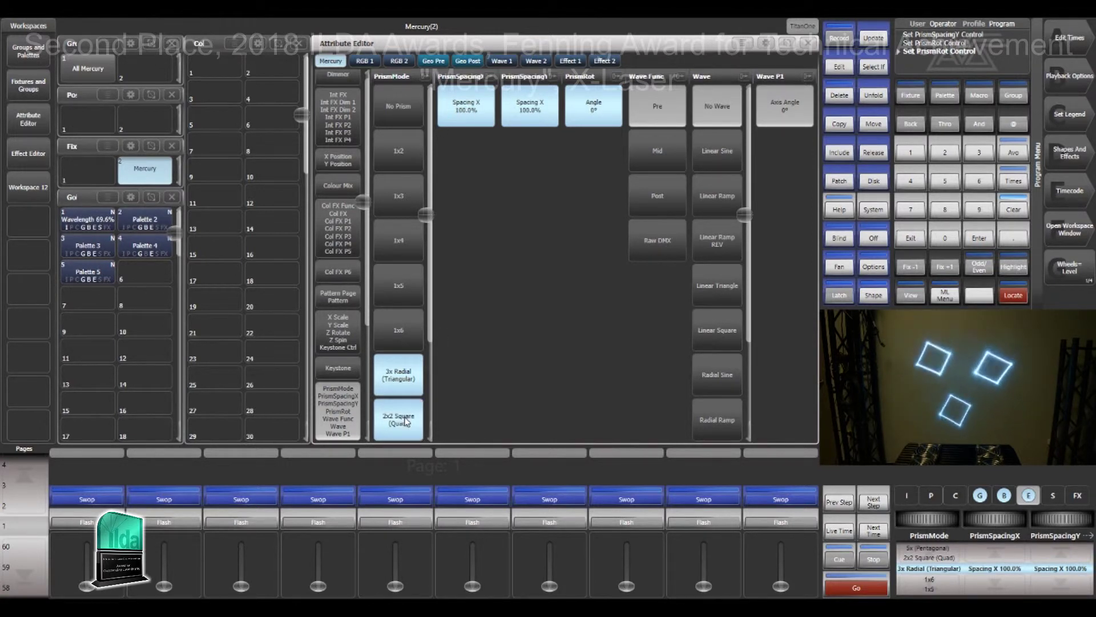
left_click(406, 321)
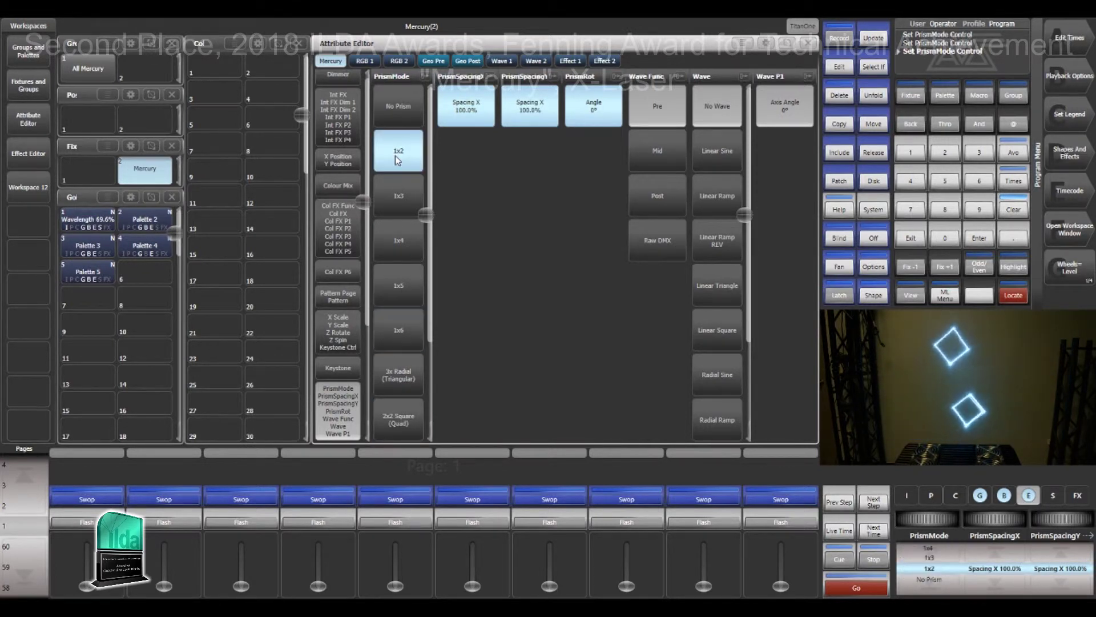
left_click(402, 199)
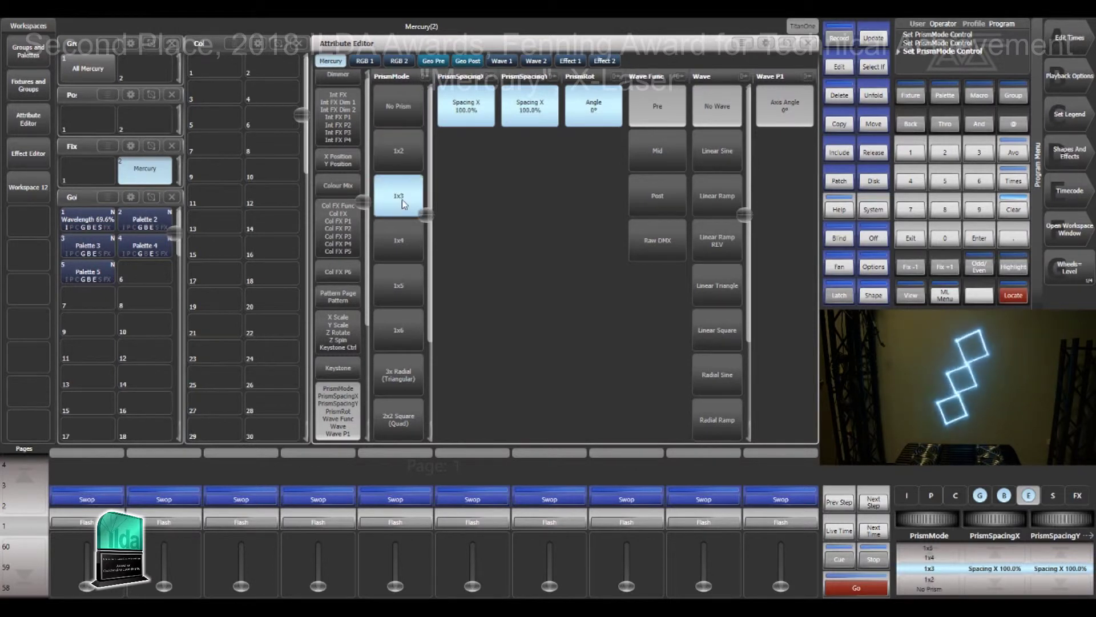
left_click(401, 102)
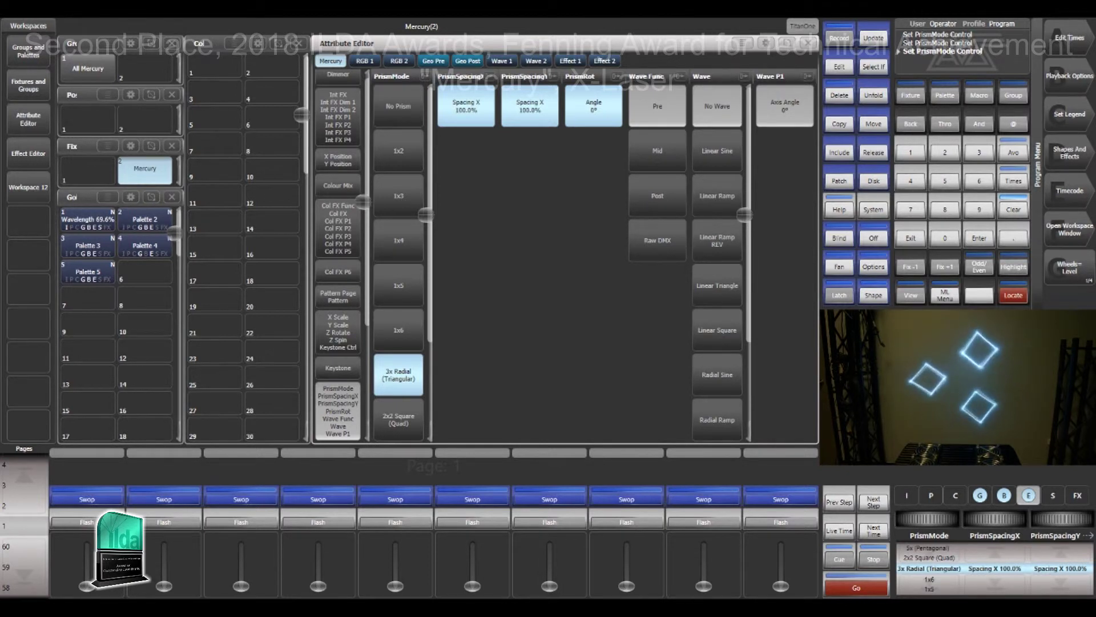
Set the main Mercury colour FX function to Post and choose the Static Linear Gradient effect
left_click(340, 231)
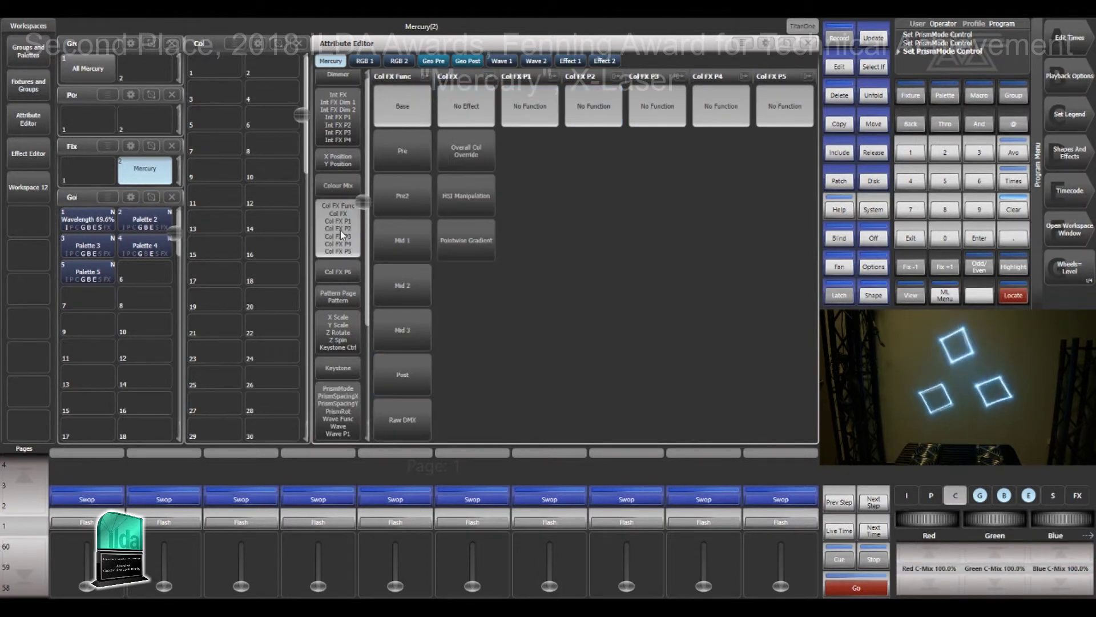
left_click(411, 375)
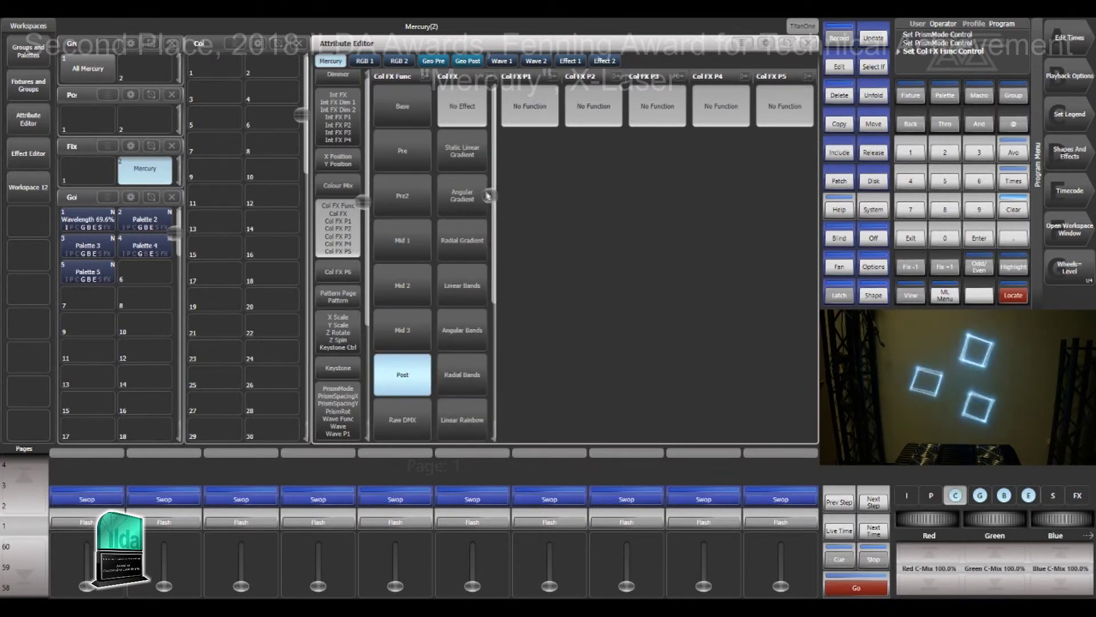
left_click(462, 151)
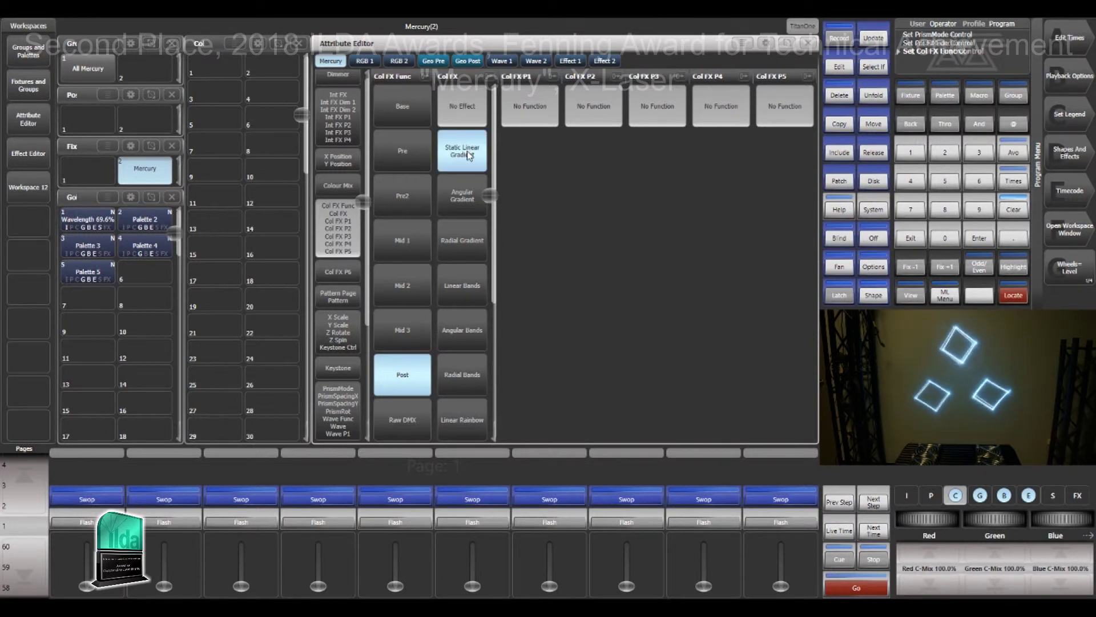
Set the gradient's two colours, making the RGB 1 cell pure red and the RGB 2 cell blue
left_click(365, 60)
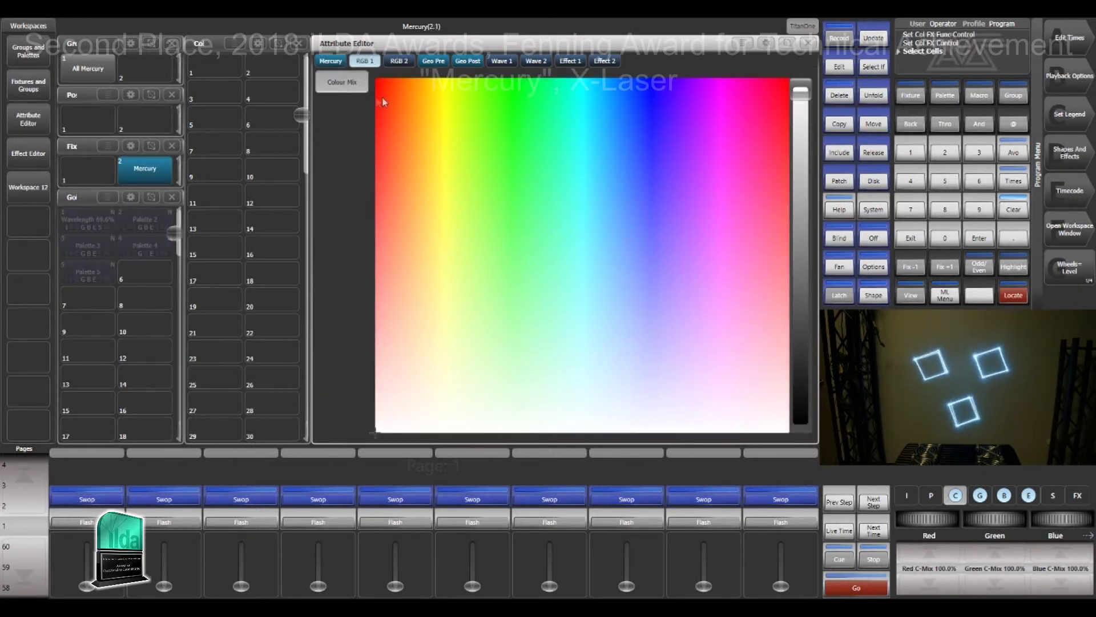
left_click_drag(378, 84, 363, 58)
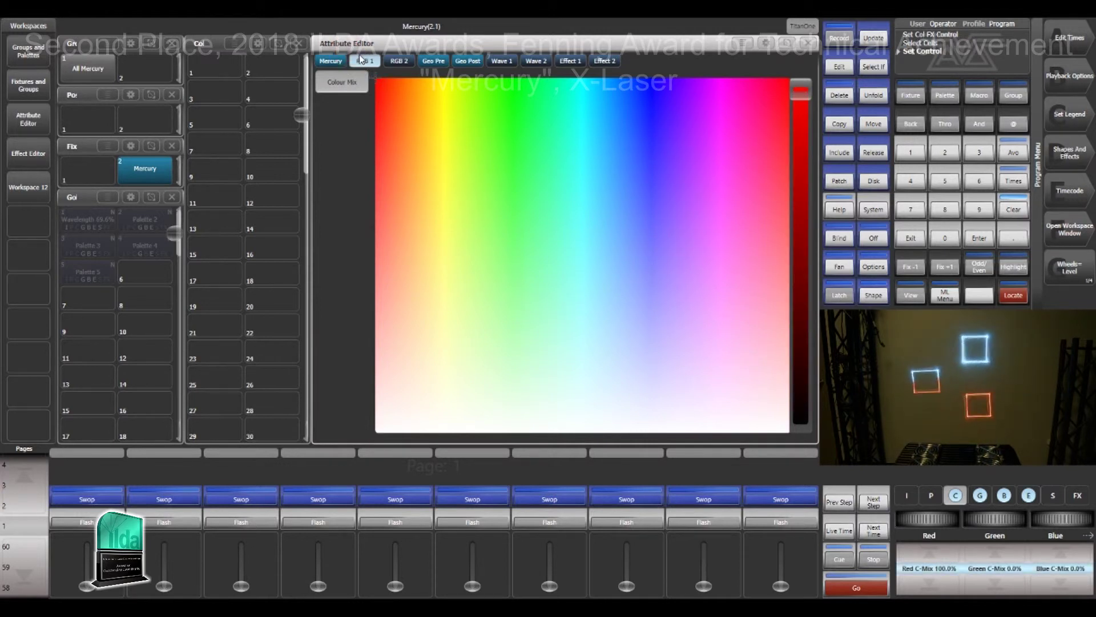
left_click(399, 60)
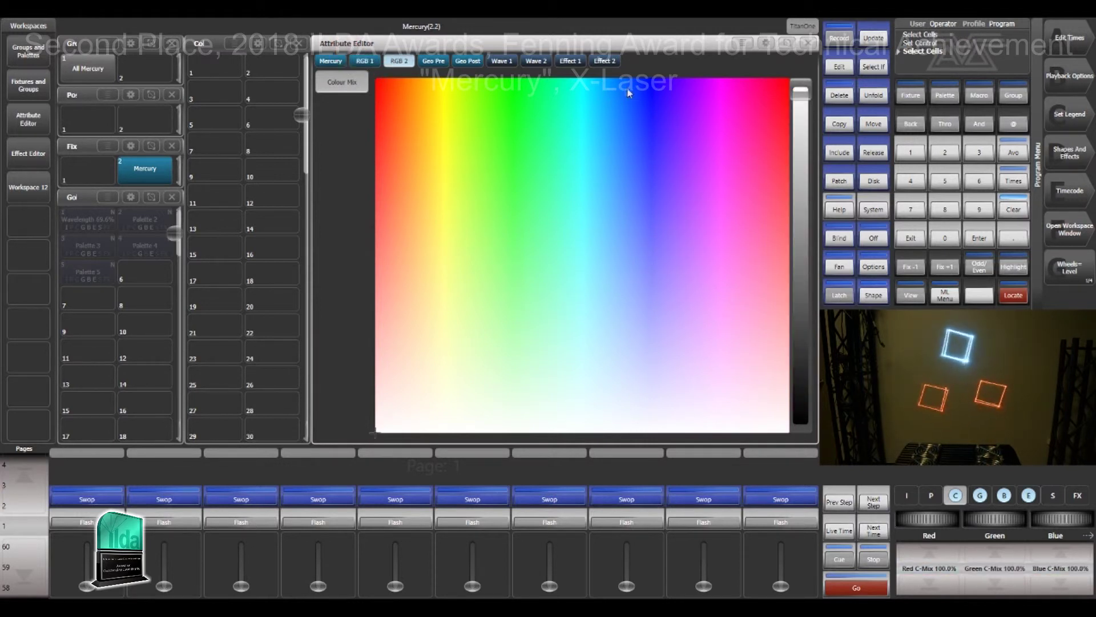
left_click(654, 78)
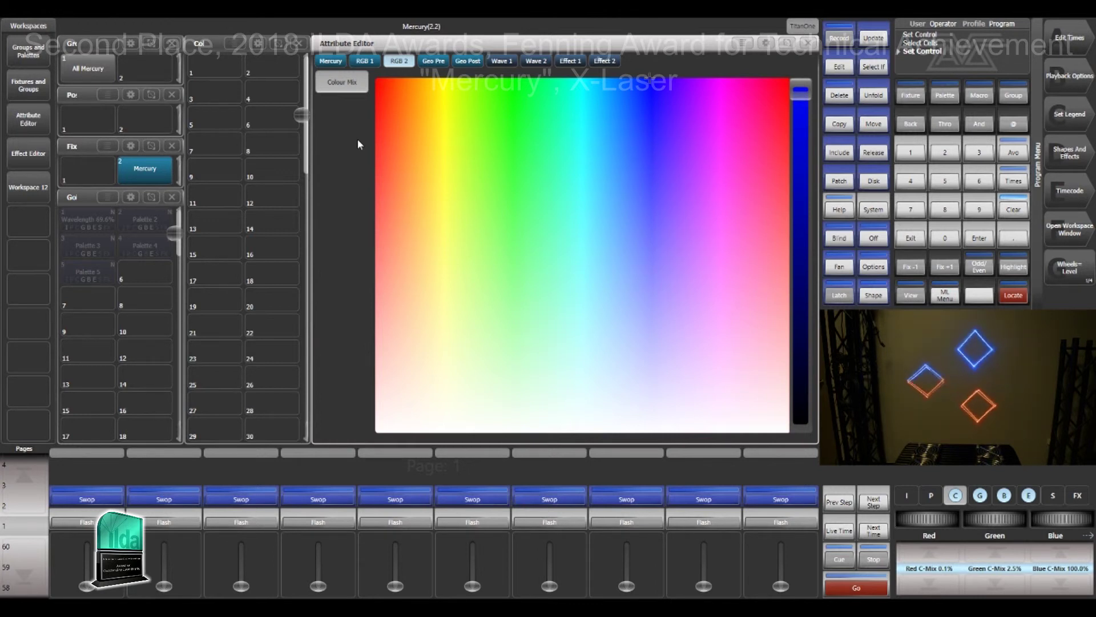
Set the Static Linear Gradient's angle to 92° in the main Mercury colour FX parameters
left_click(340, 64)
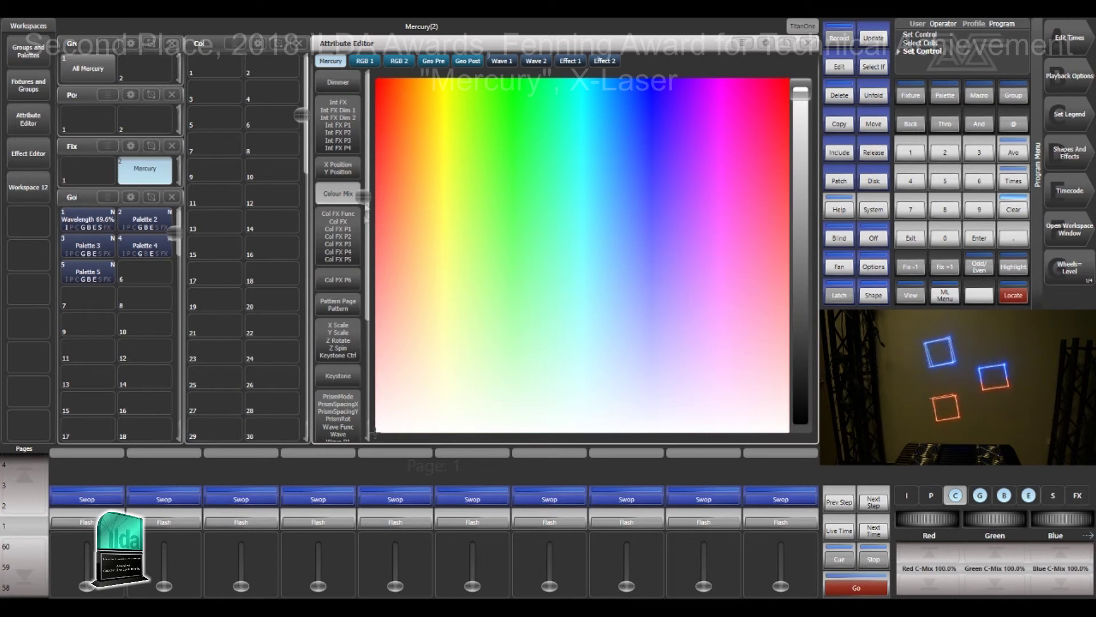
left_click(353, 249)
left_click(558, 110)
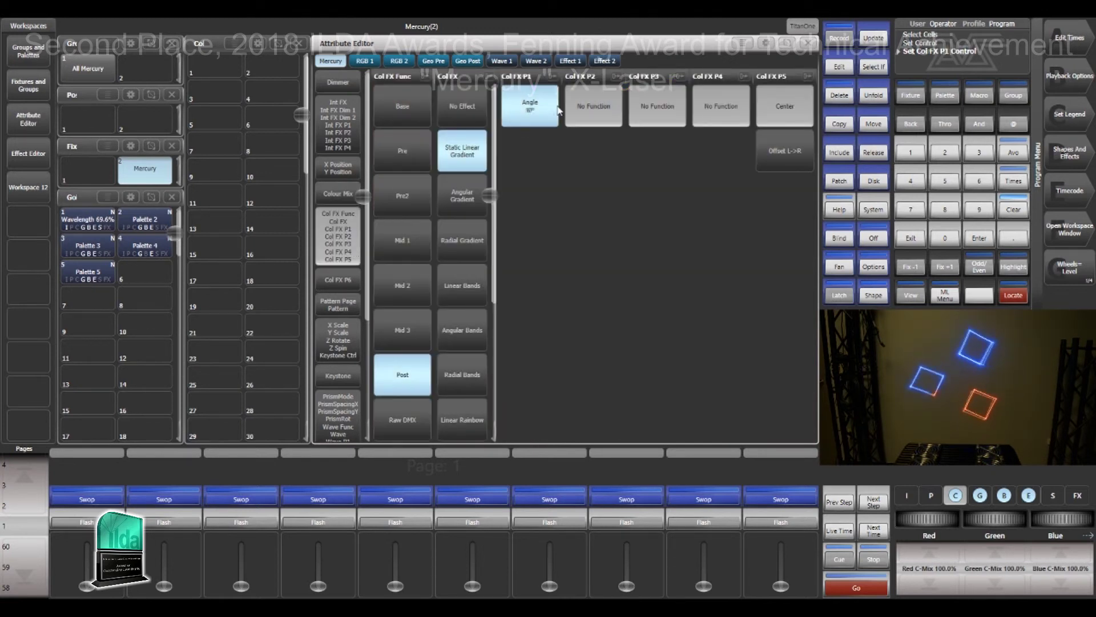
left_click_drag(558, 110, 578, 110)
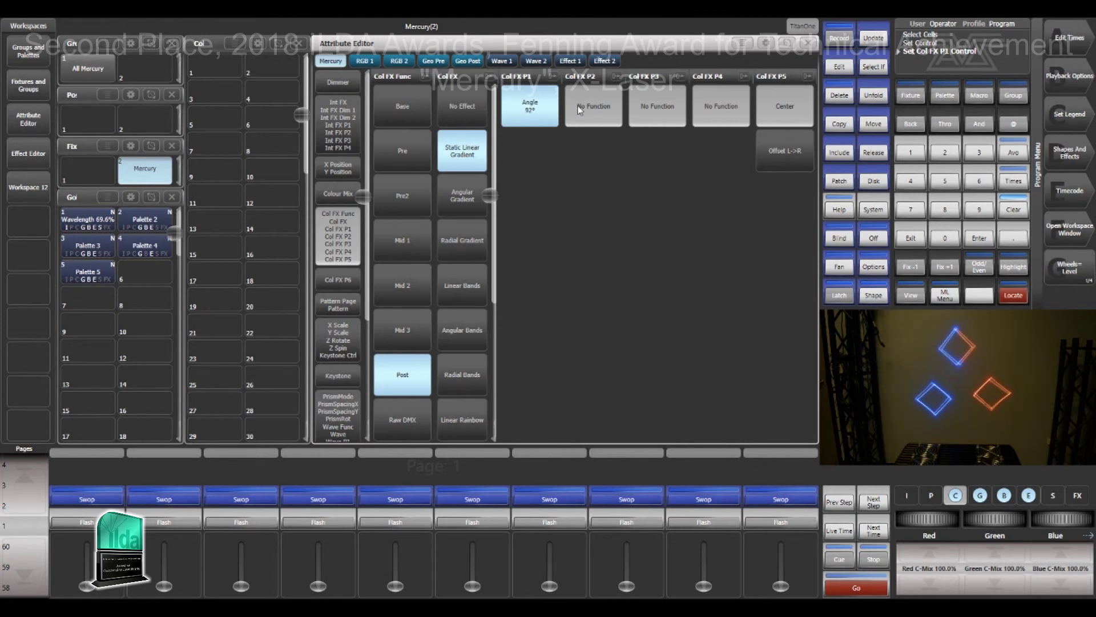